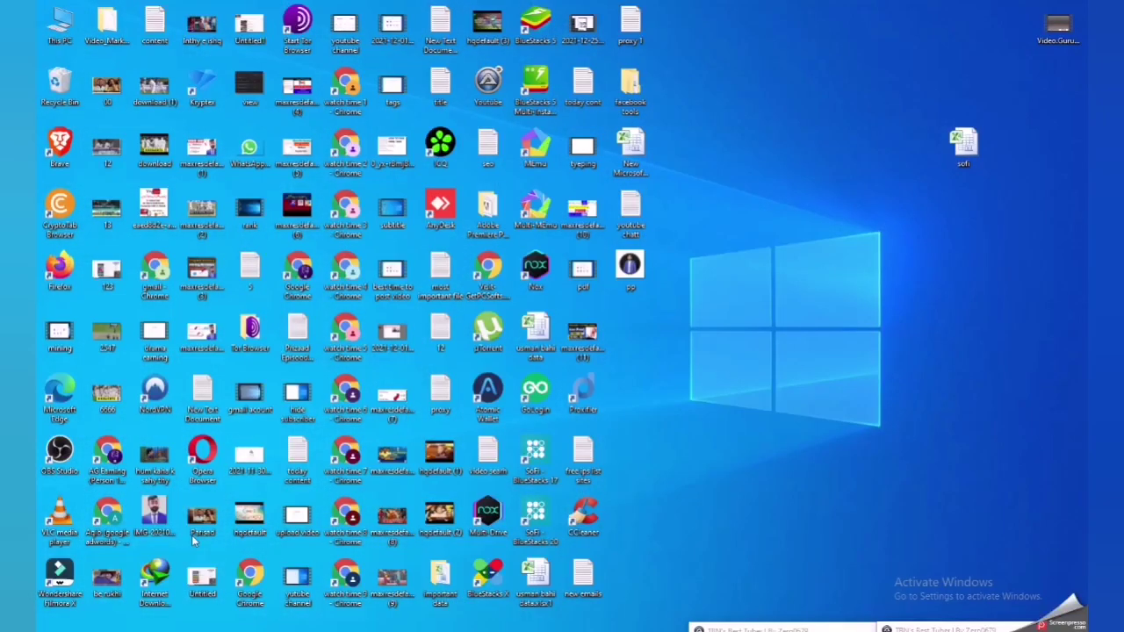
- Launch Chrome with the chosen profile, maximize the window, and load canva.com
double_click(251, 576)
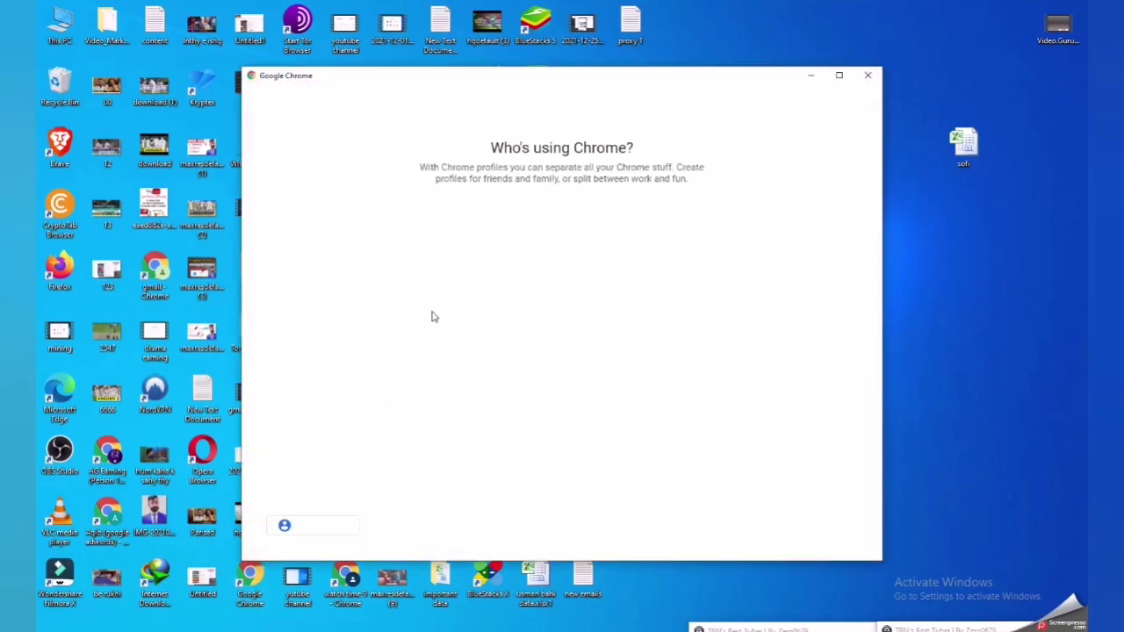
left_click(391, 400)
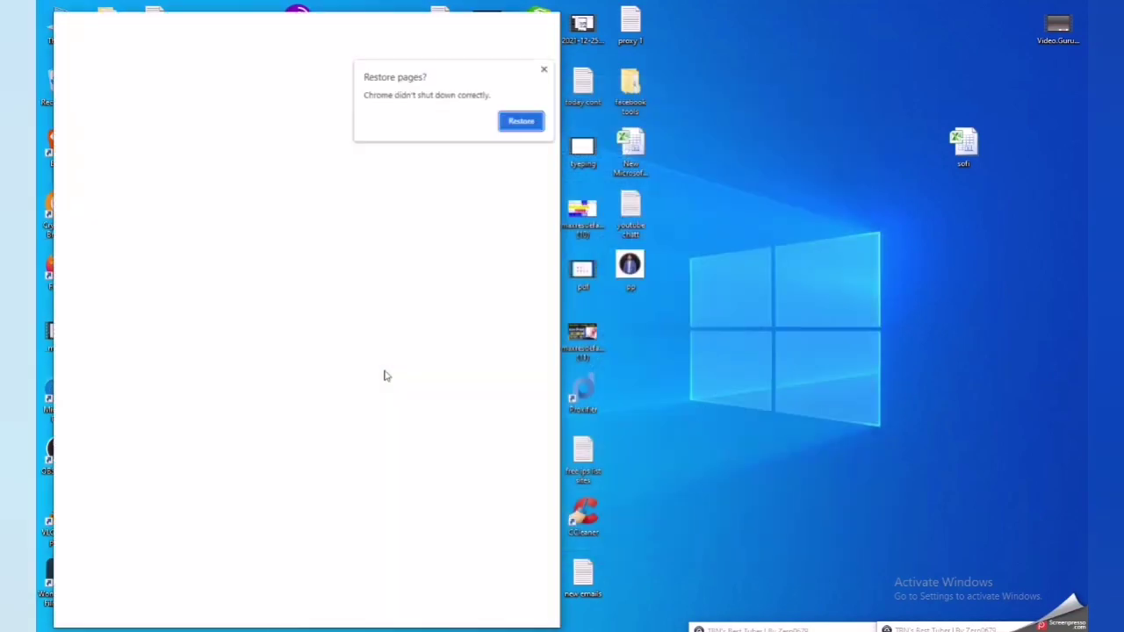
left_click(544, 70)
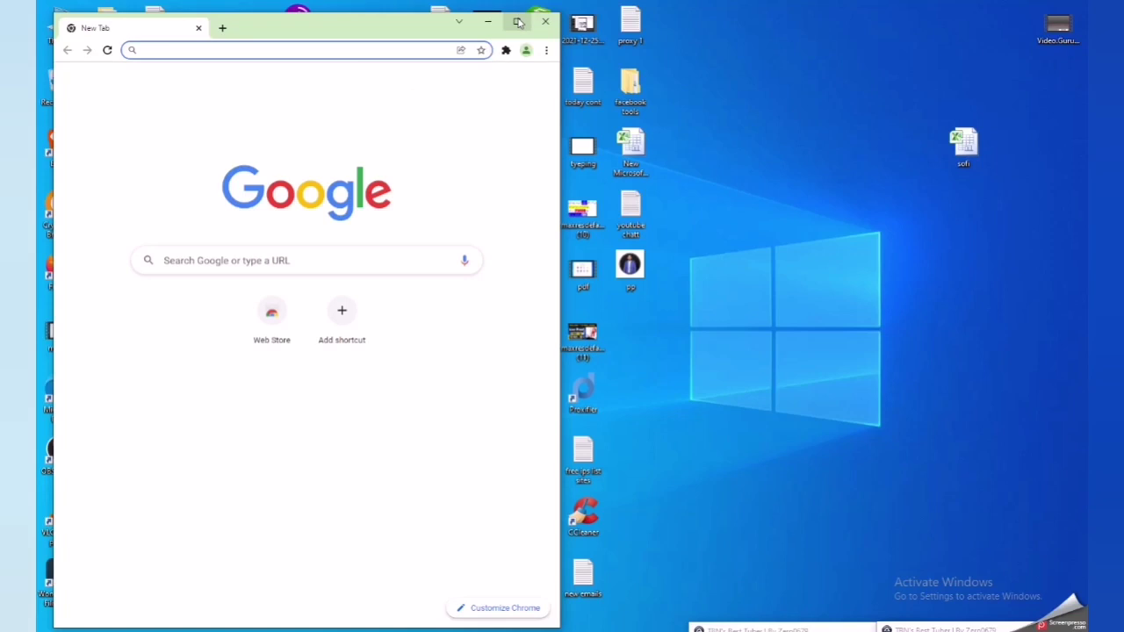
left_click(516, 21)
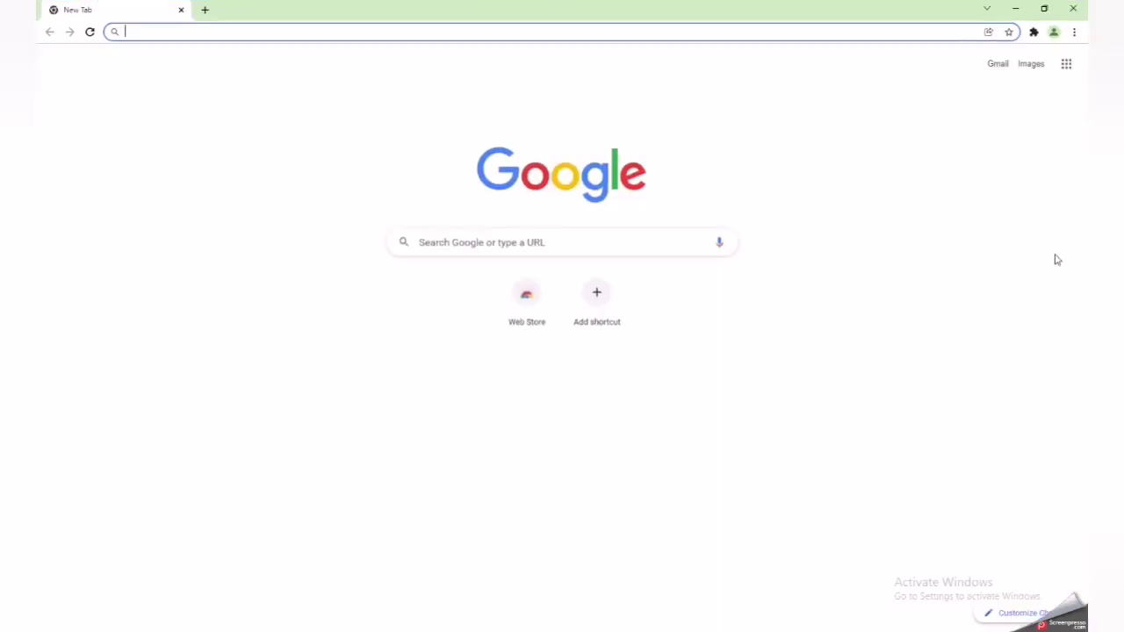
type("c")
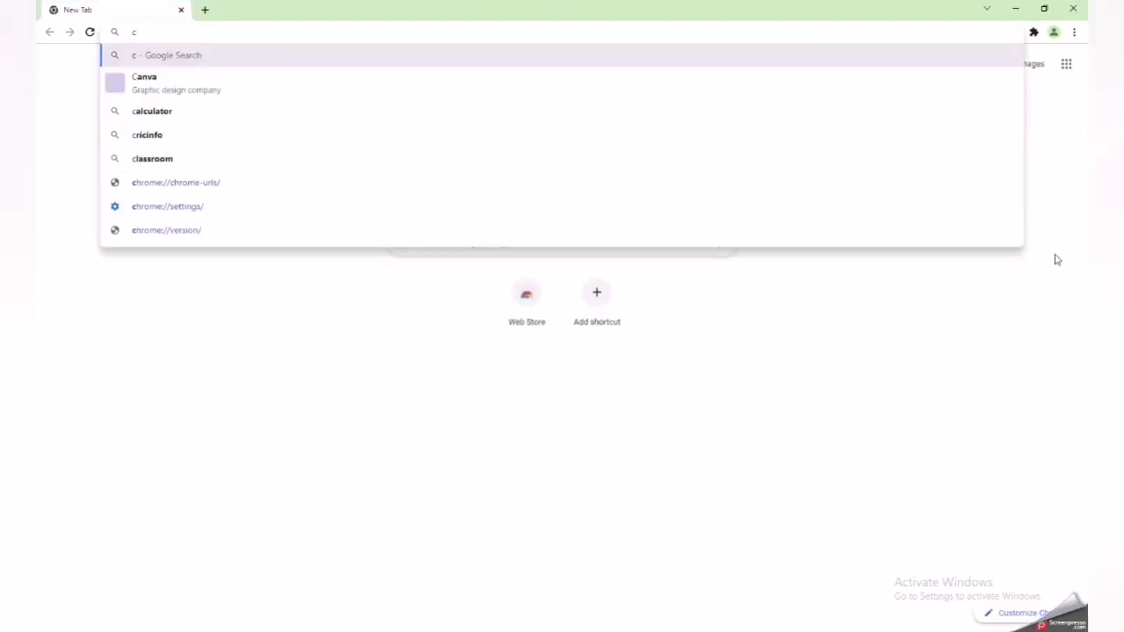
type("anva")
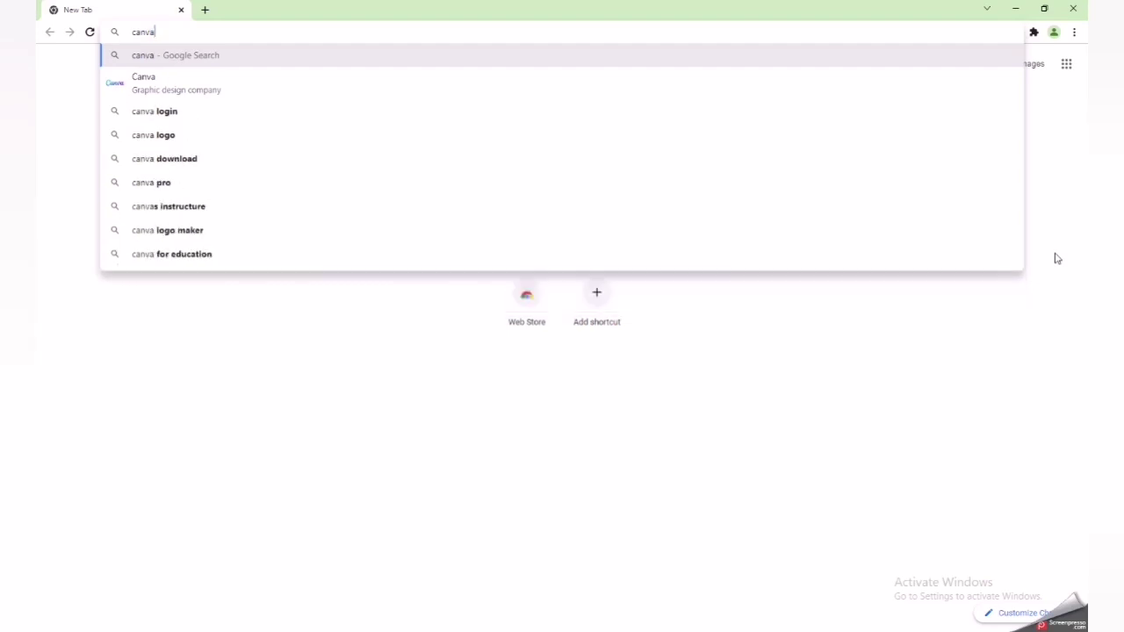
type(".com")
key("Return")
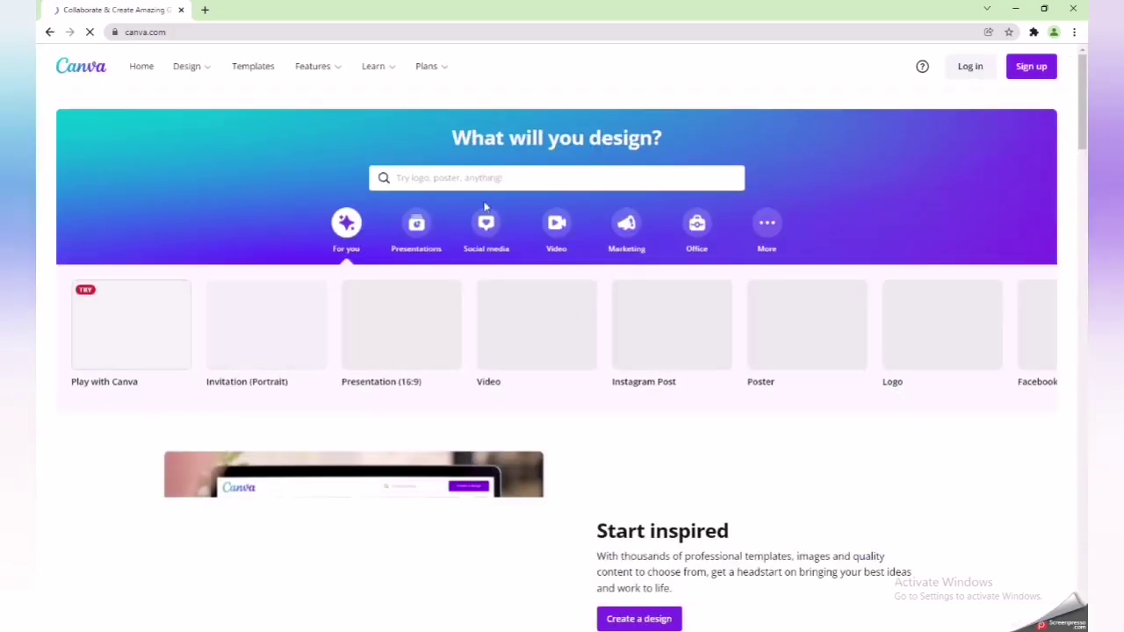
- Search Canva for 'youtube thumbnail' and create a blank YouTube Thumbnail design
left_click(488, 179)
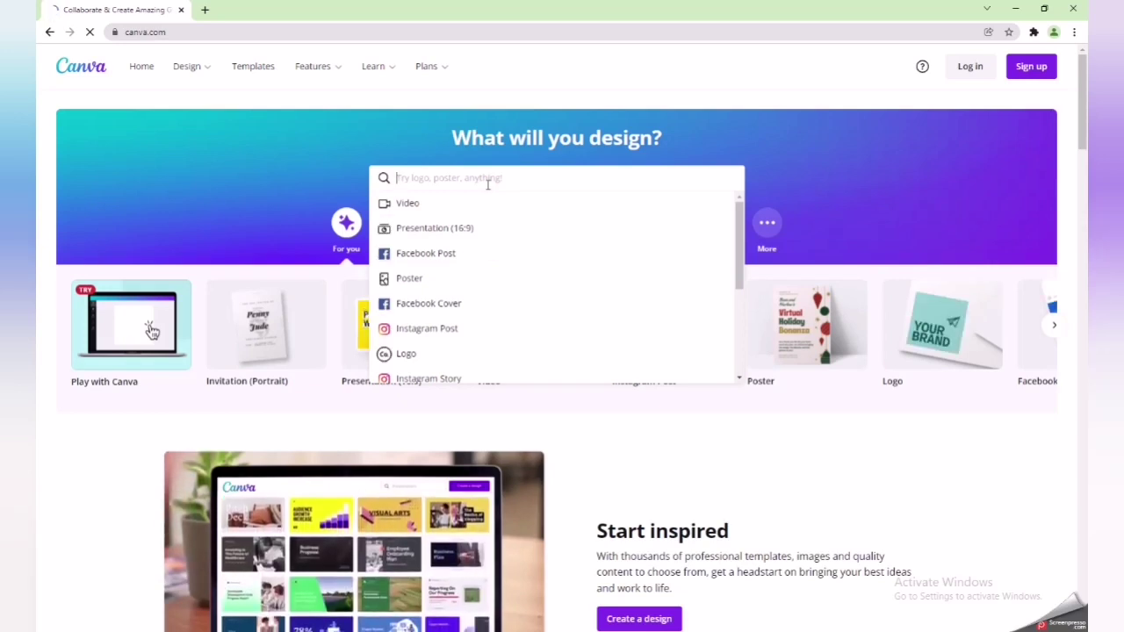
type("youtub")
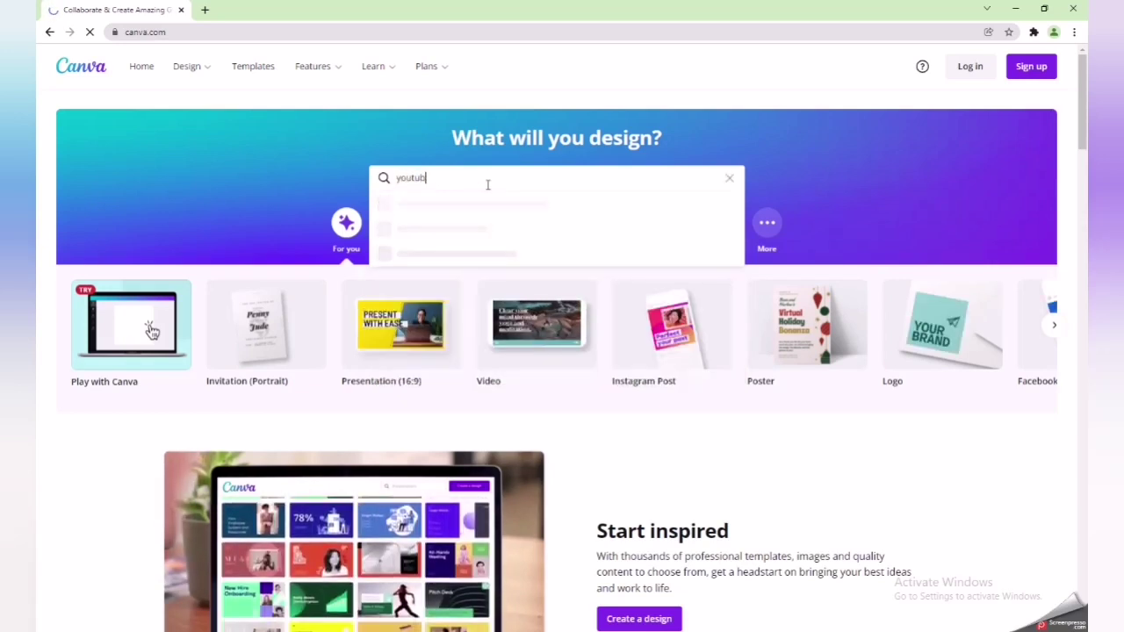
type("e thum")
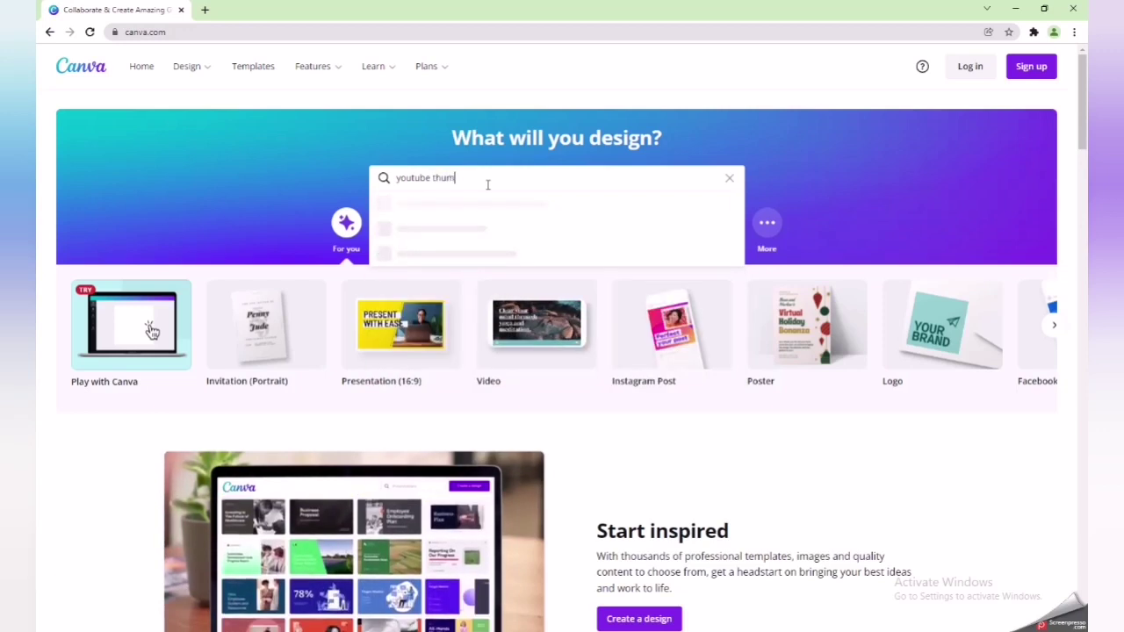
type("bnail")
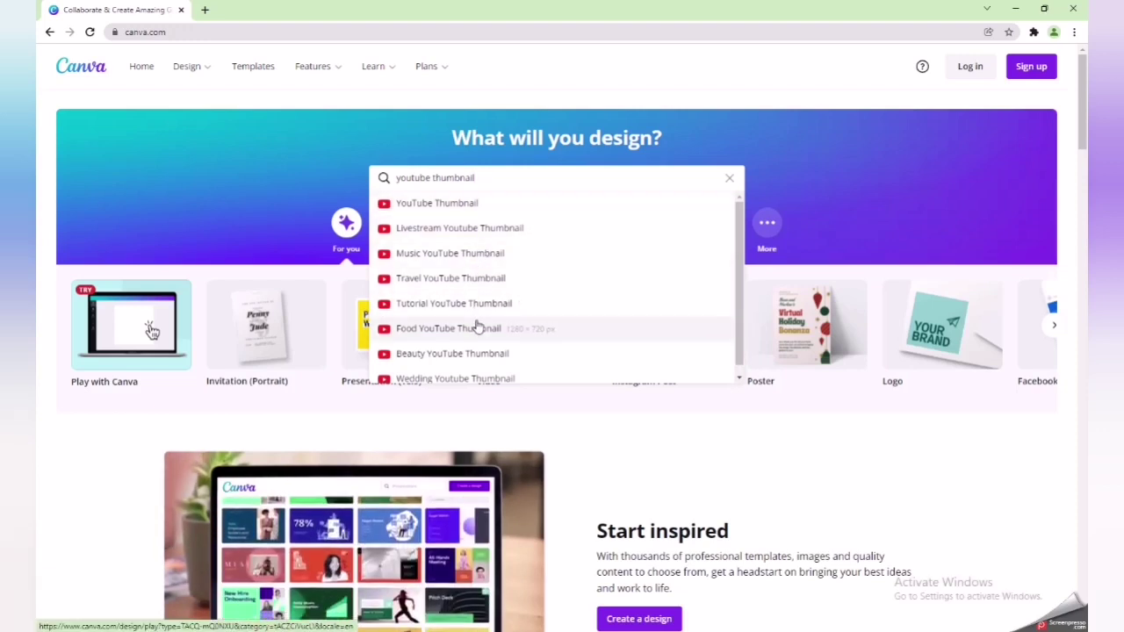
scroll(481, 329, "down", 2)
scroll(482, 336, "down", 1)
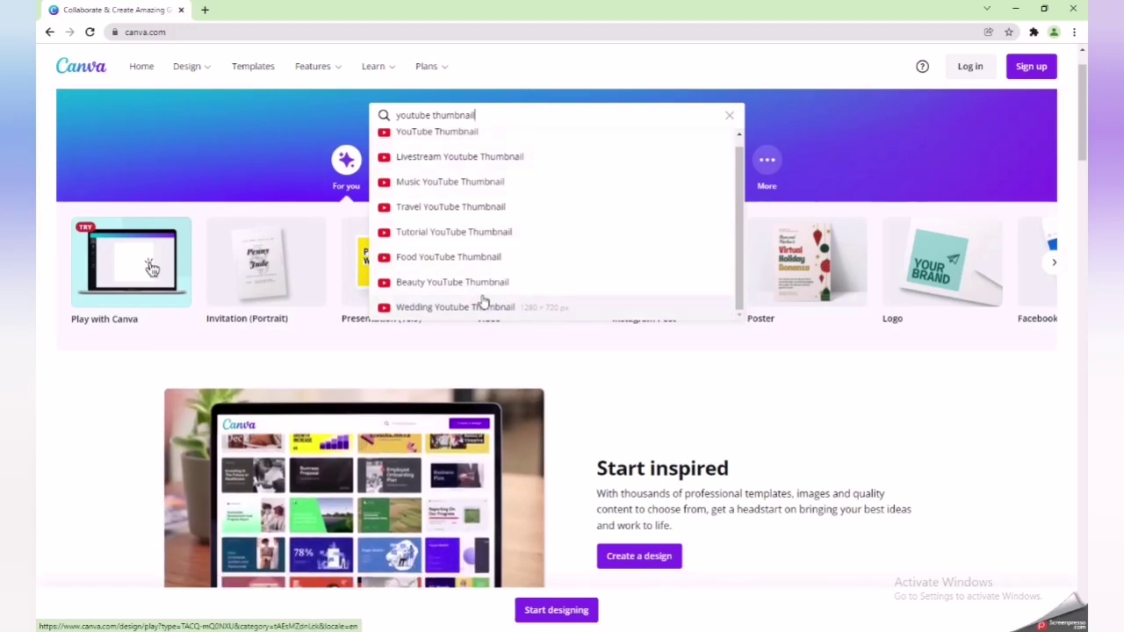
scroll(483, 232, "up", 1)
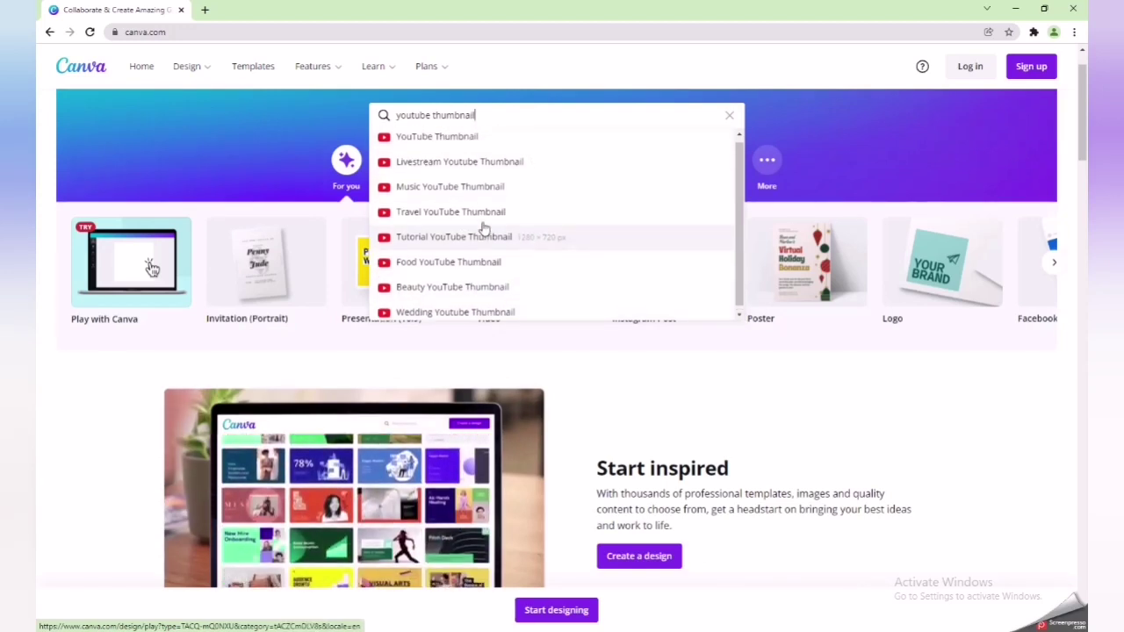
left_click(454, 142)
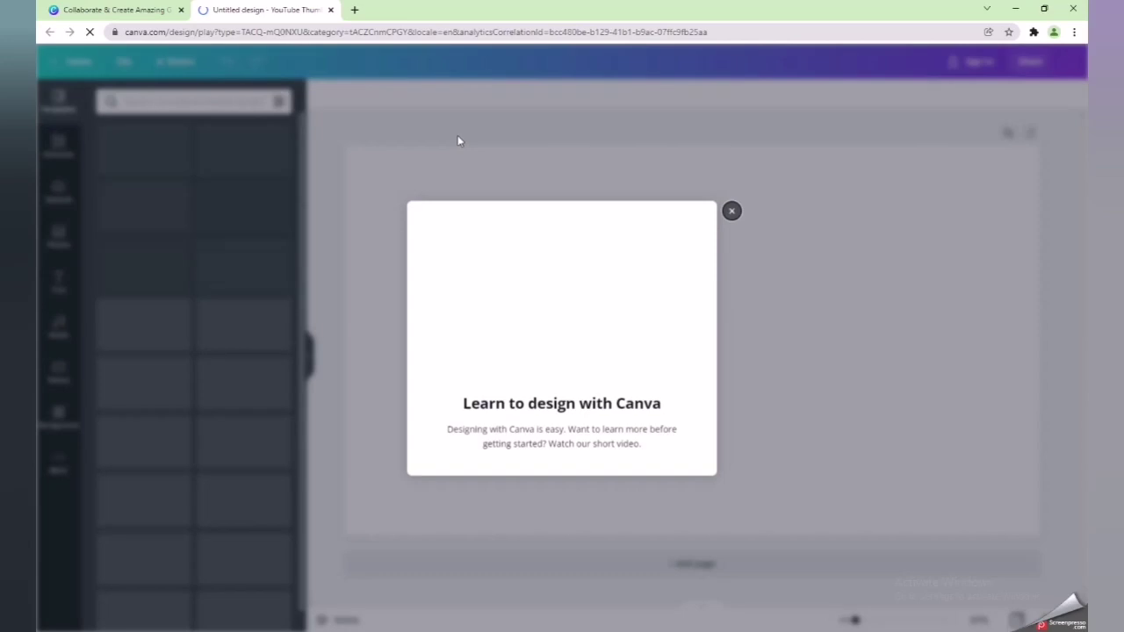
- Apply the pink 'Full live performance' music template and finish the getting-started tour
left_click(733, 213)
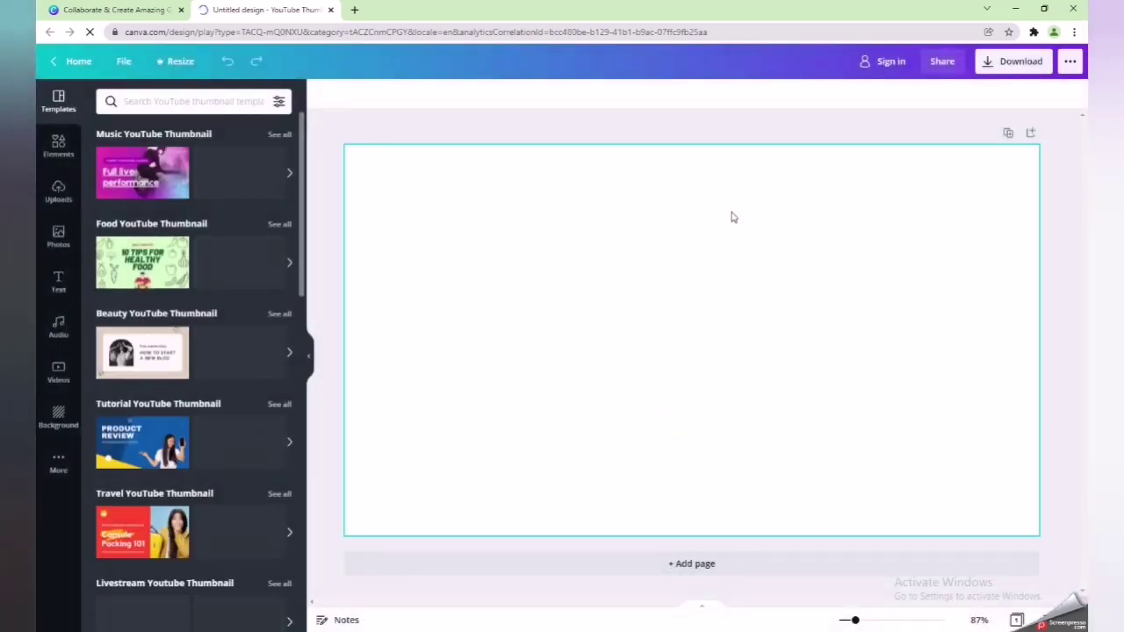
left_click(160, 174)
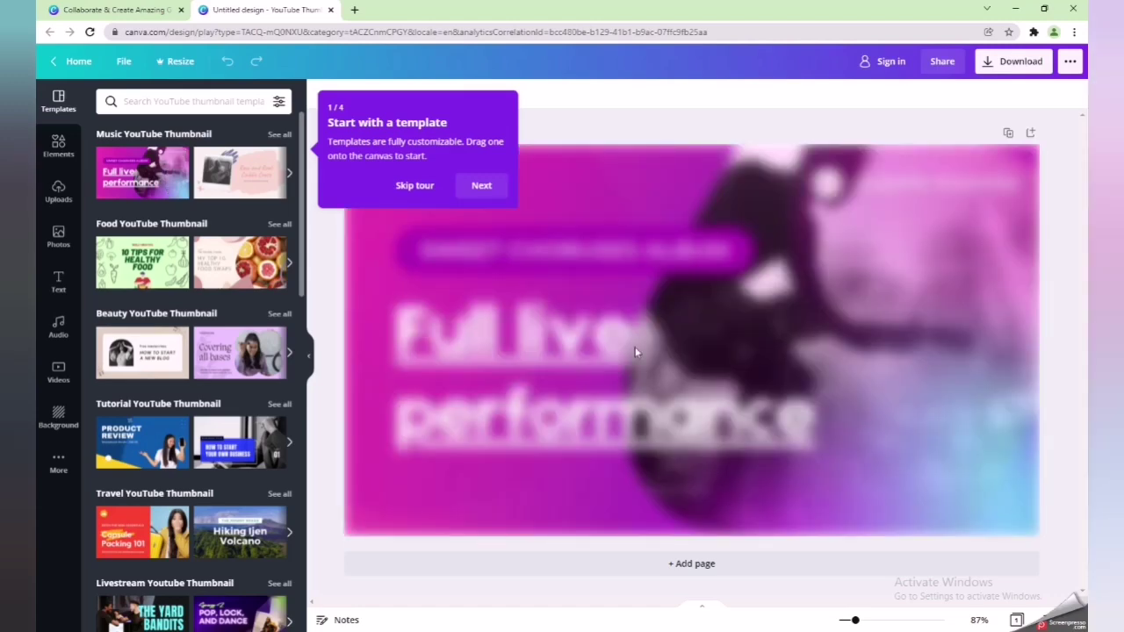
left_click(479, 186)
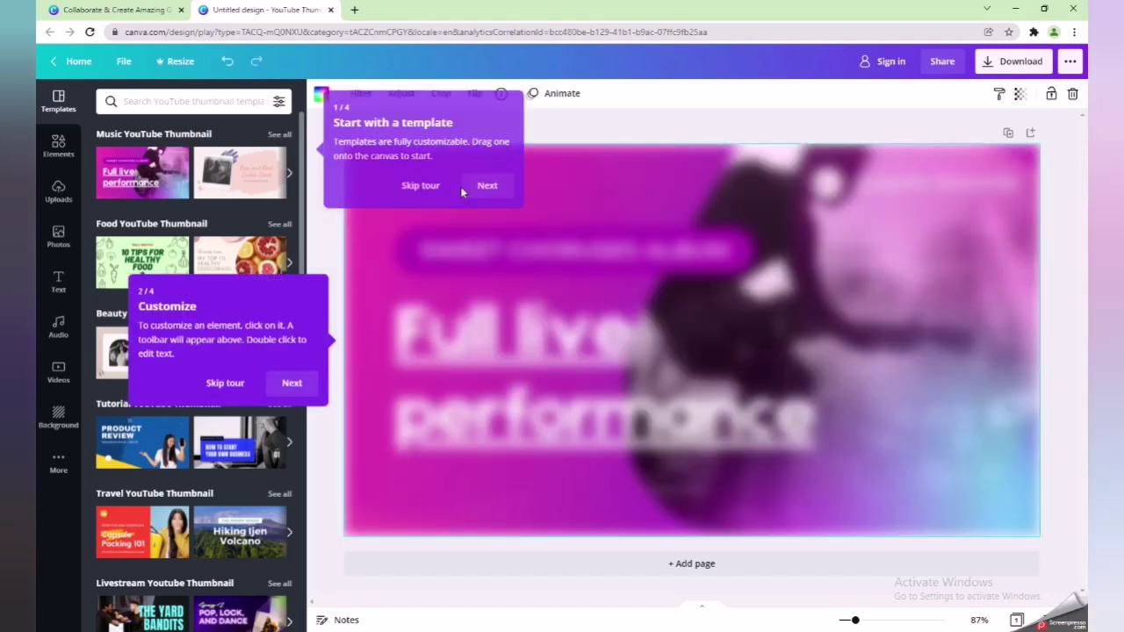
left_click(296, 384)
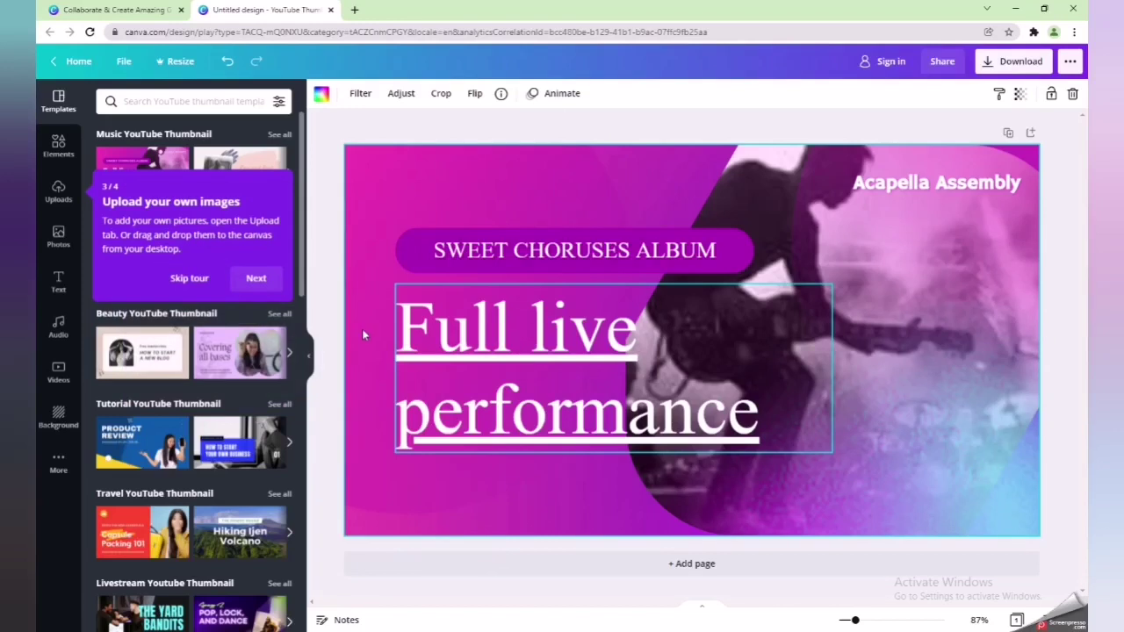
left_click(255, 280)
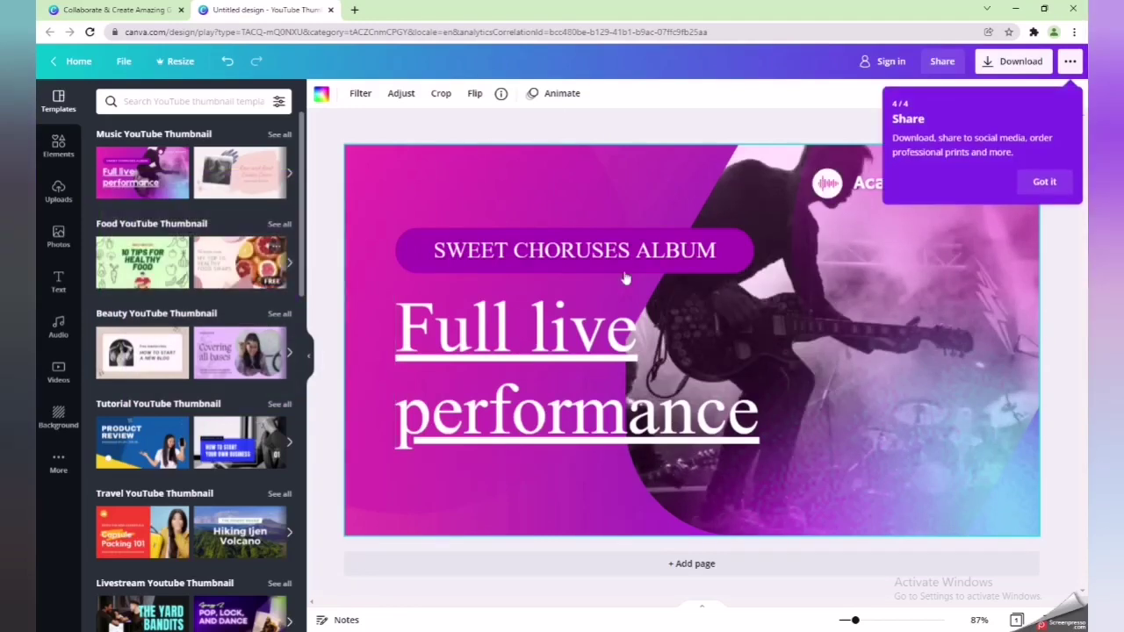
left_click(1044, 181)
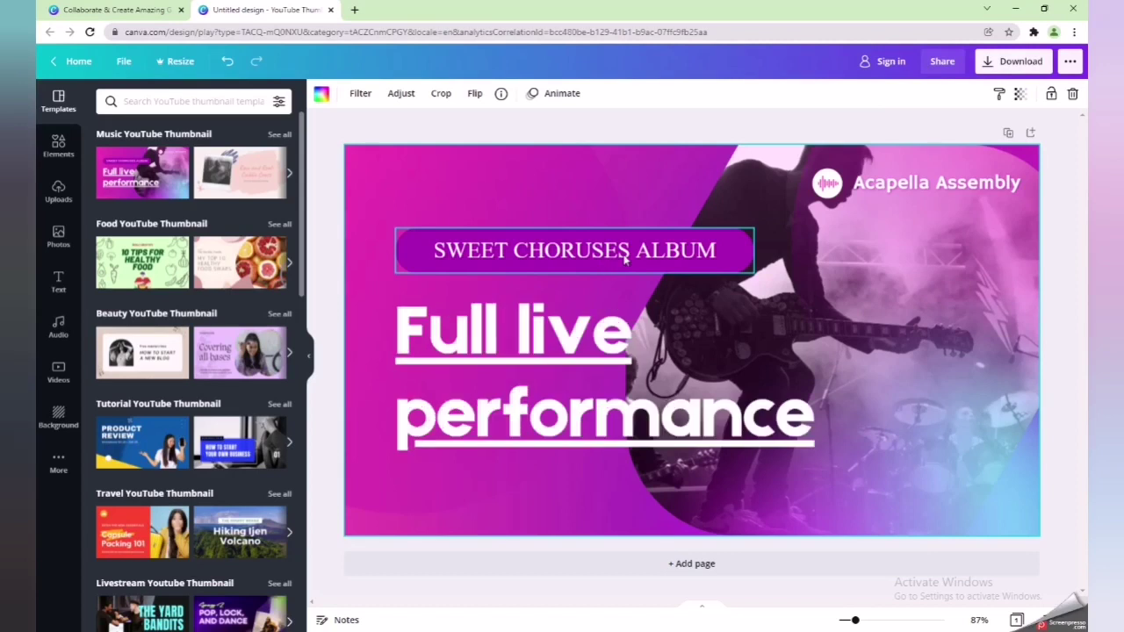
- Replace the 'SWEET CHORUSES ALBUM' label text with 'NON COPYRIGHT MUSIC'
left_click(615, 255)
left_click(610, 251)
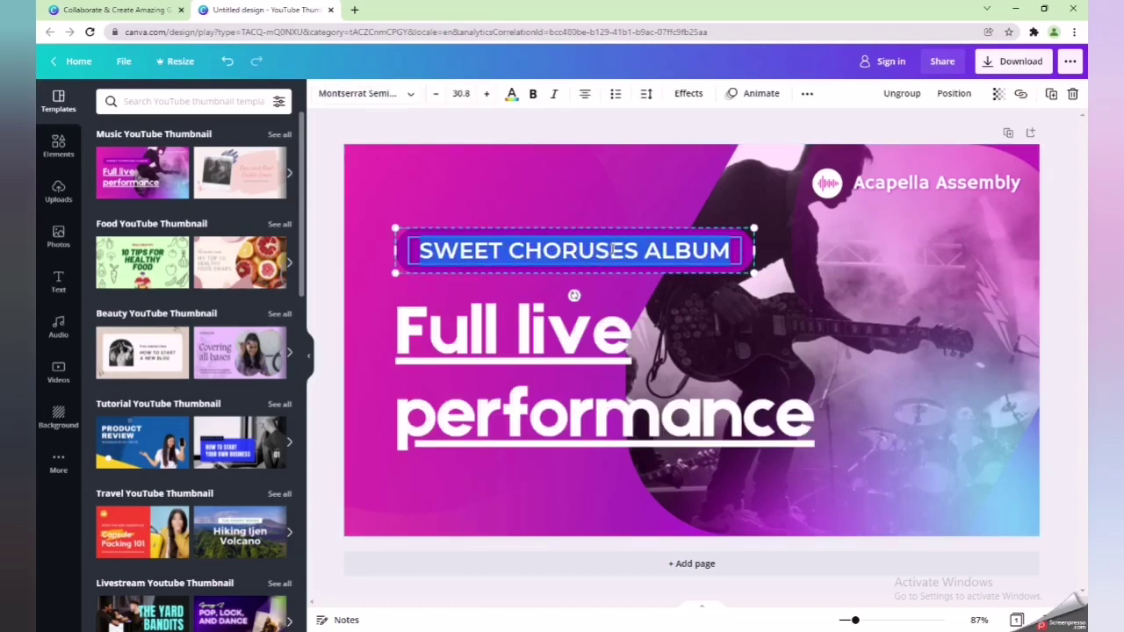
type("NON")
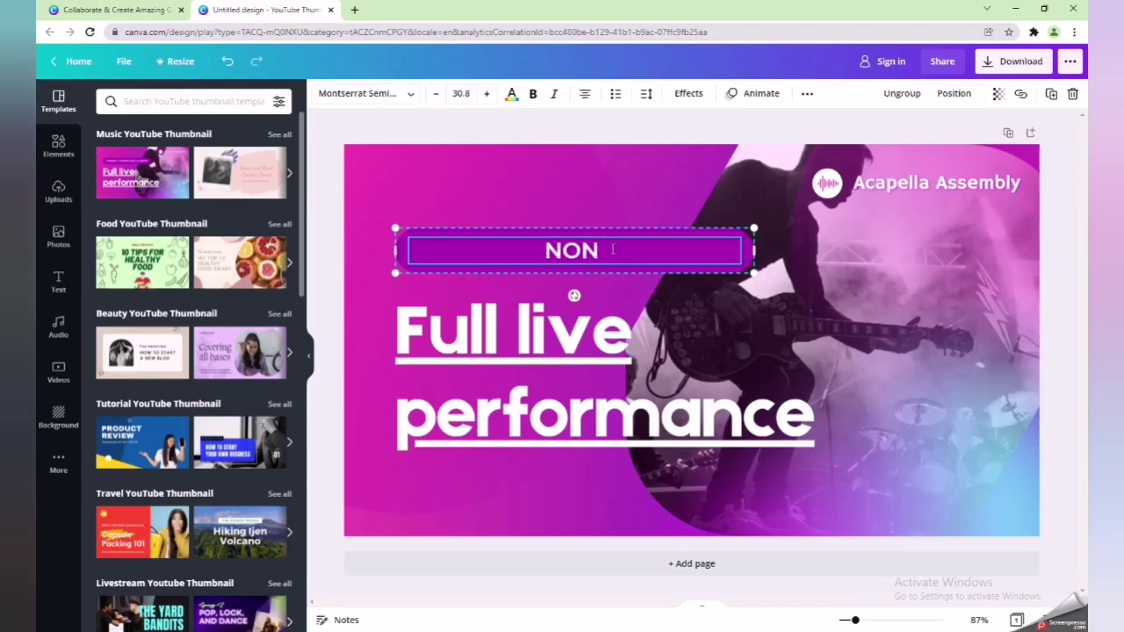
type(" COP")
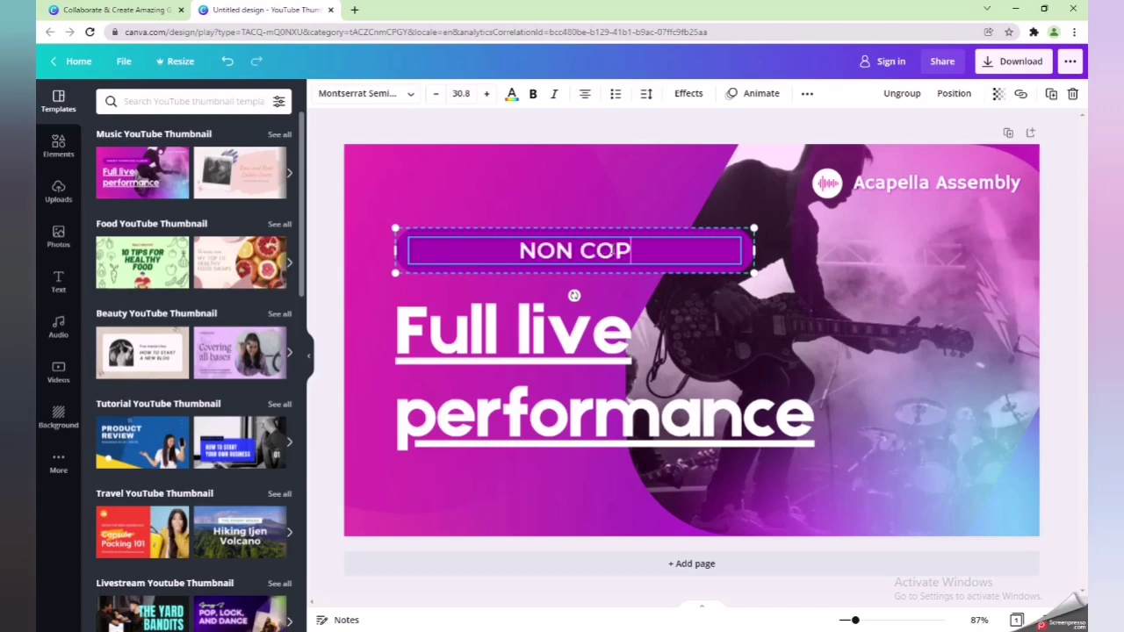
type("YRIGHT")
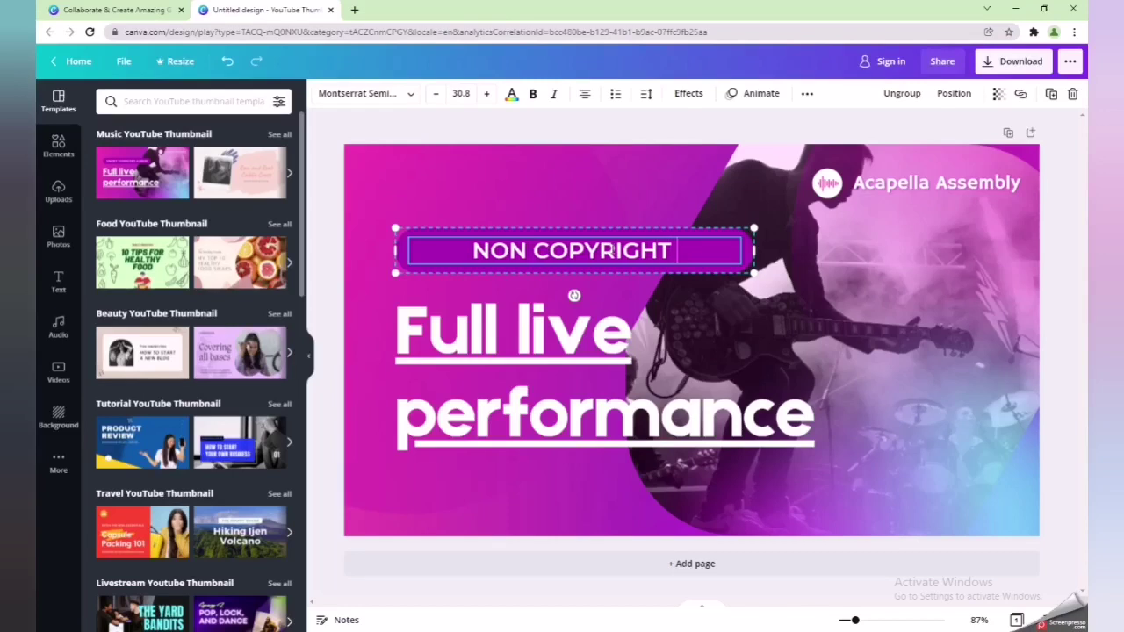
type(" MUSIC")
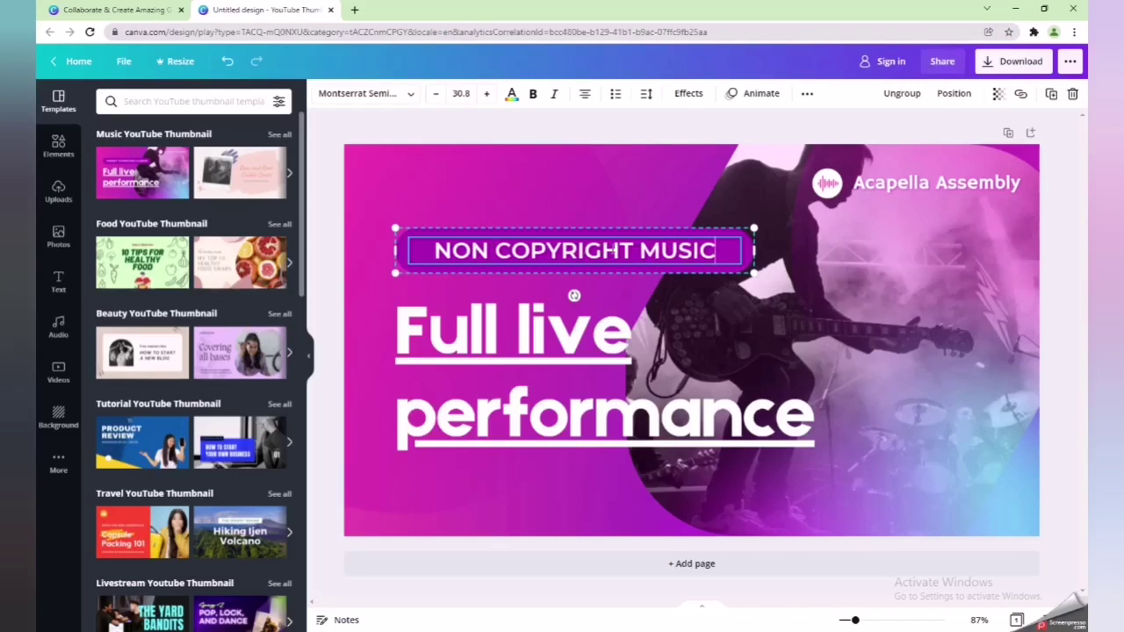
- Replace the 'Full live performance' headline with 'How to use music without copyright'
double_click(548, 339)
type("Howe")
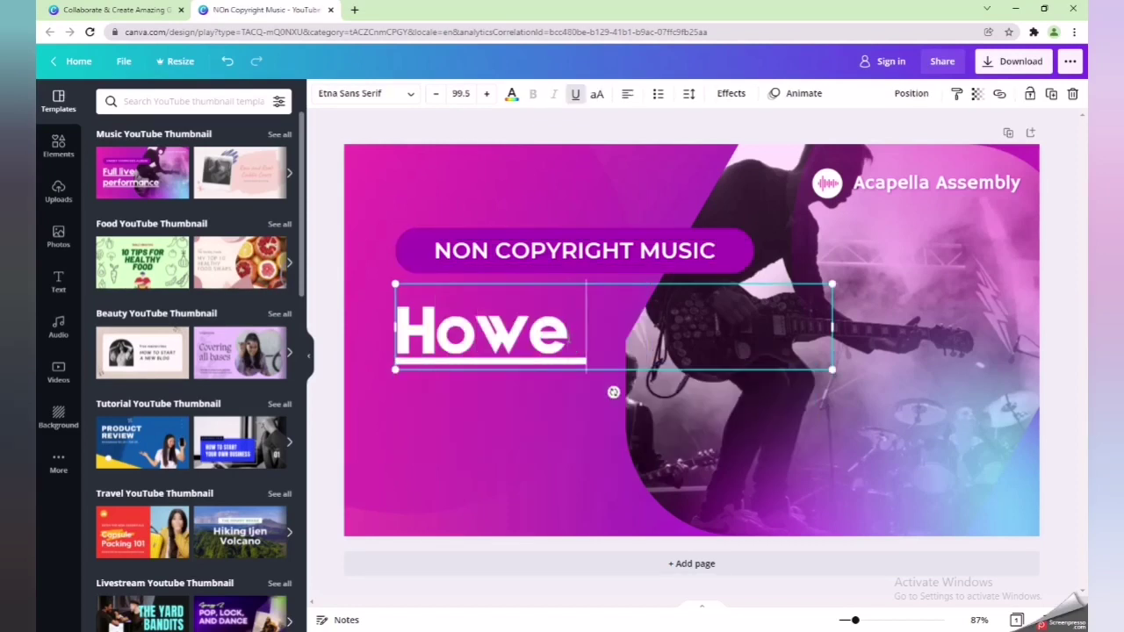
key("BackSpace")
type("to ")
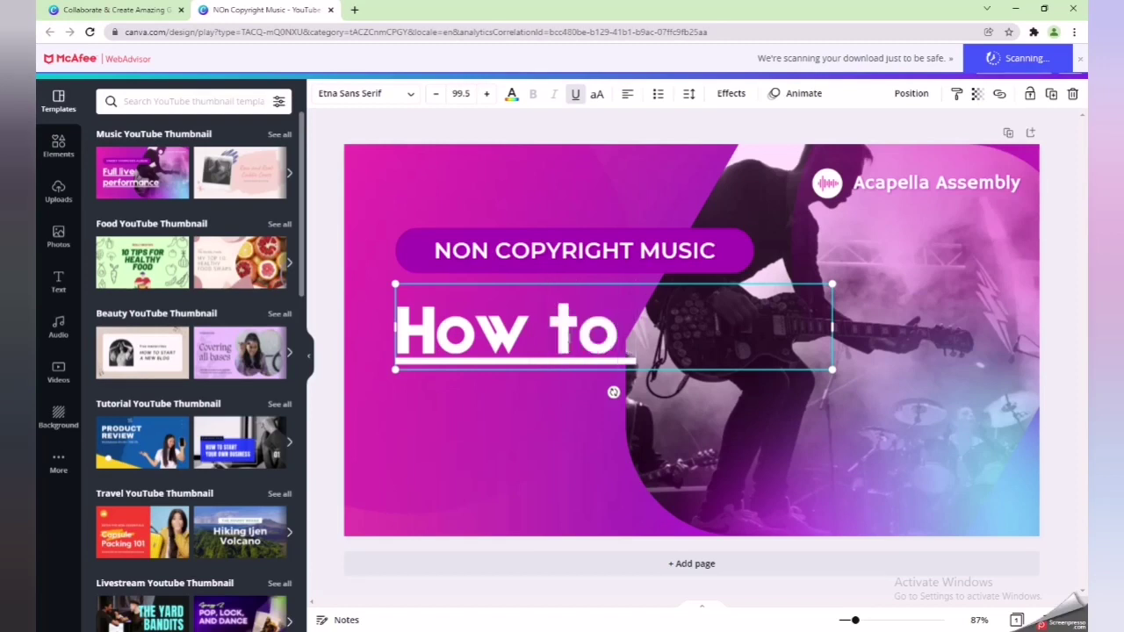
type("use")
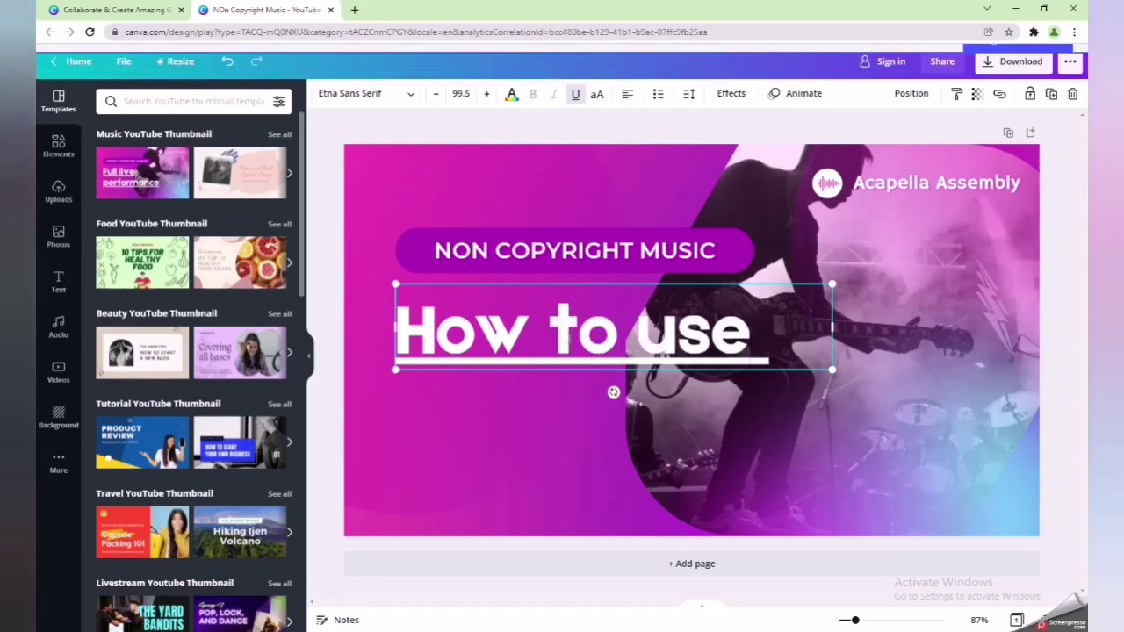
type(" m")
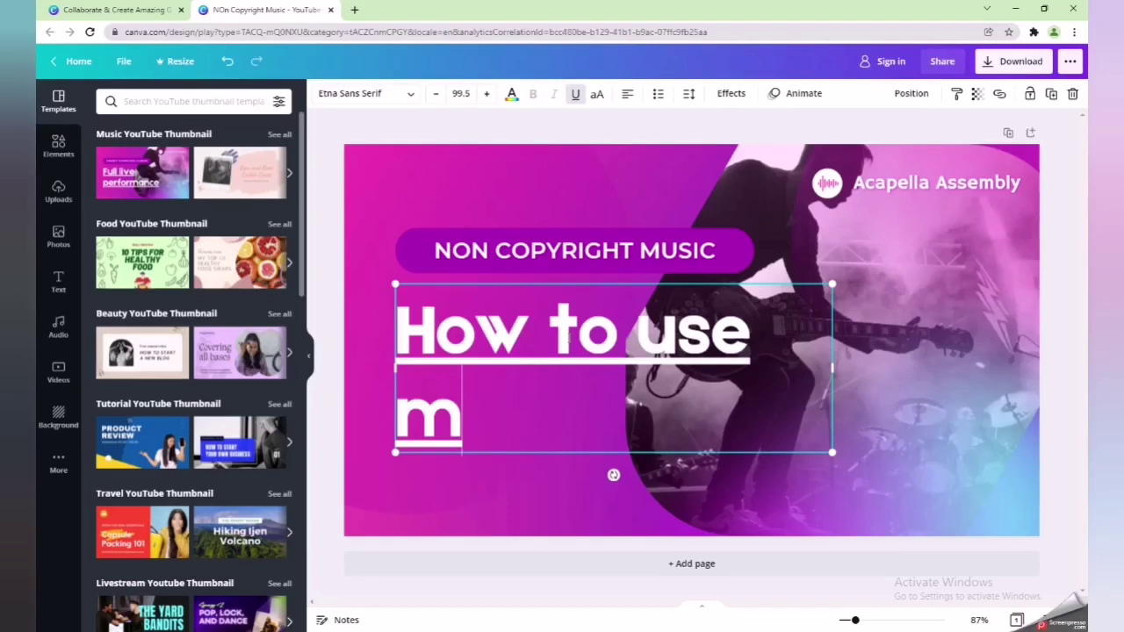
type("usice")
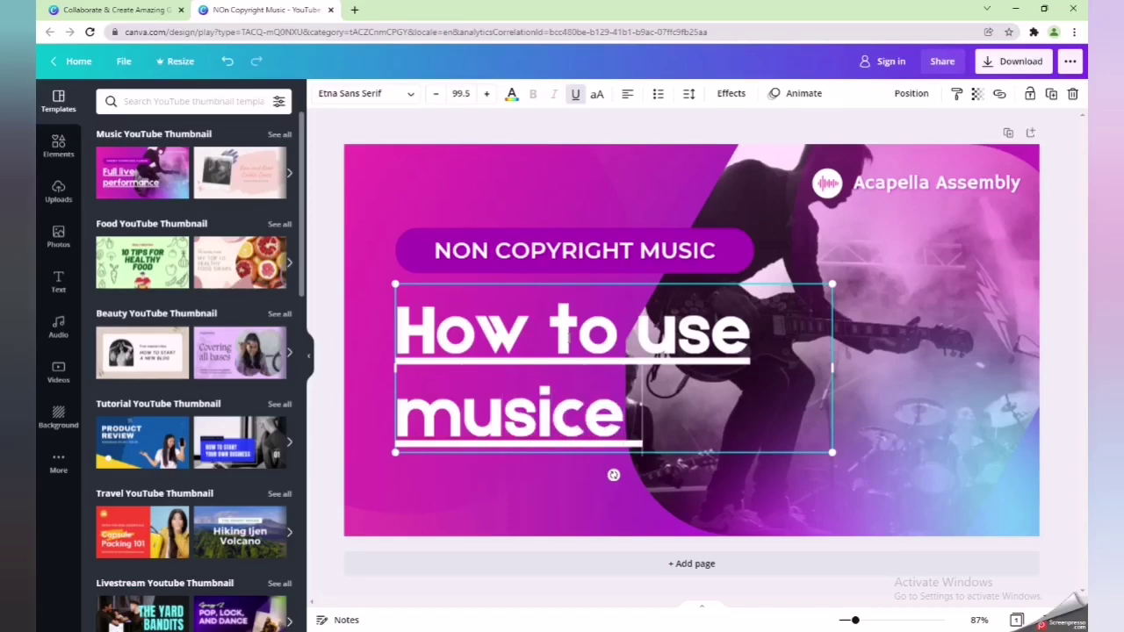
type(" without")
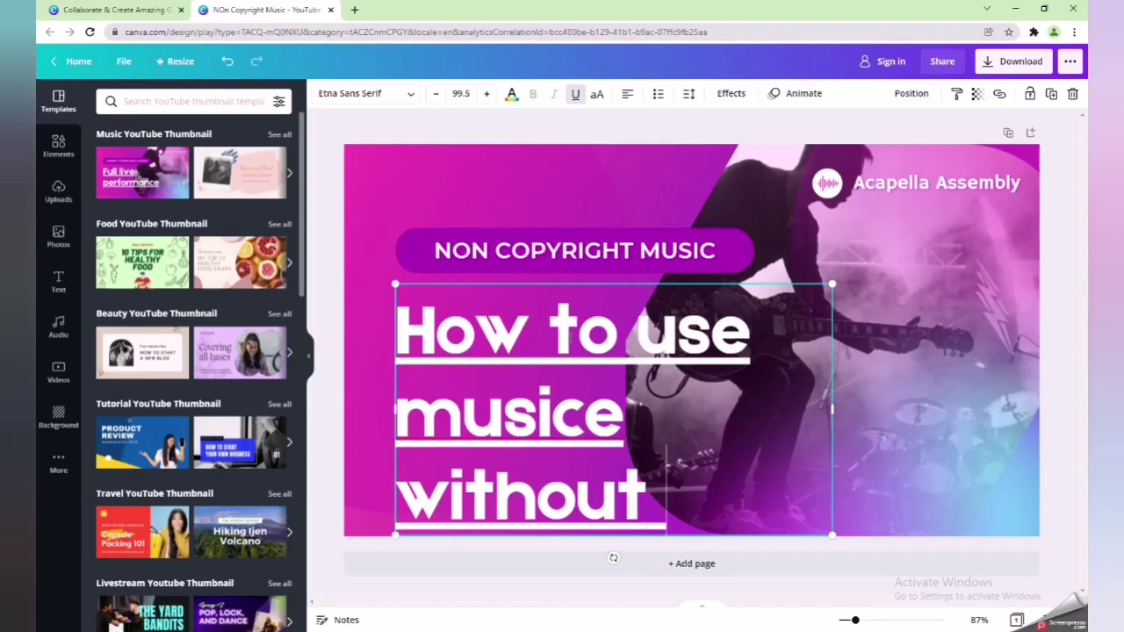
type("cop")
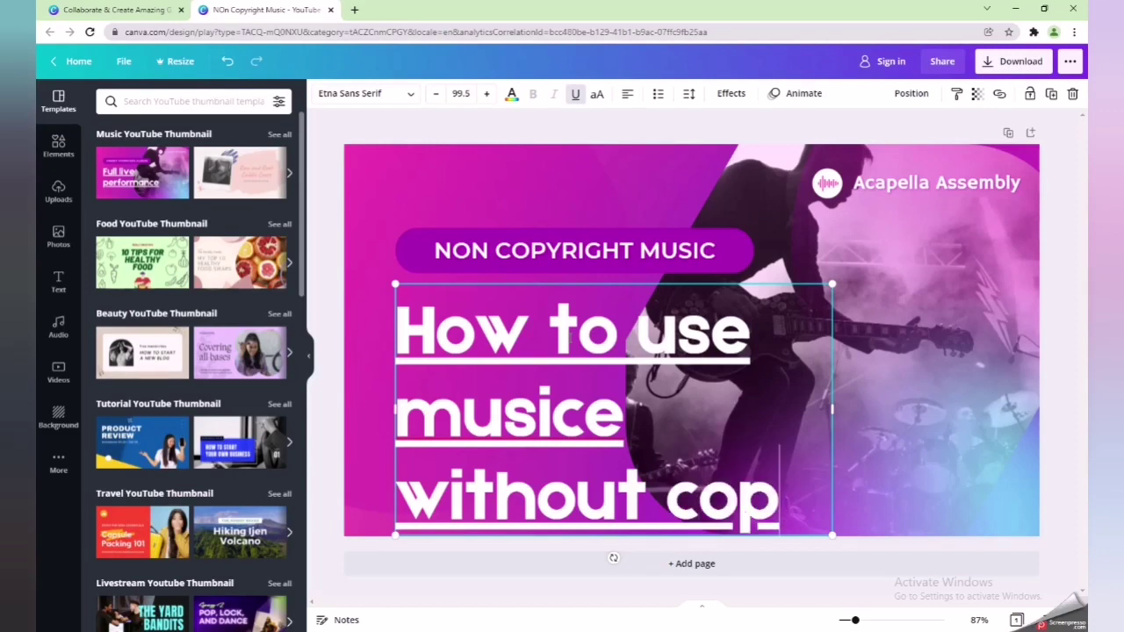
type("yright")
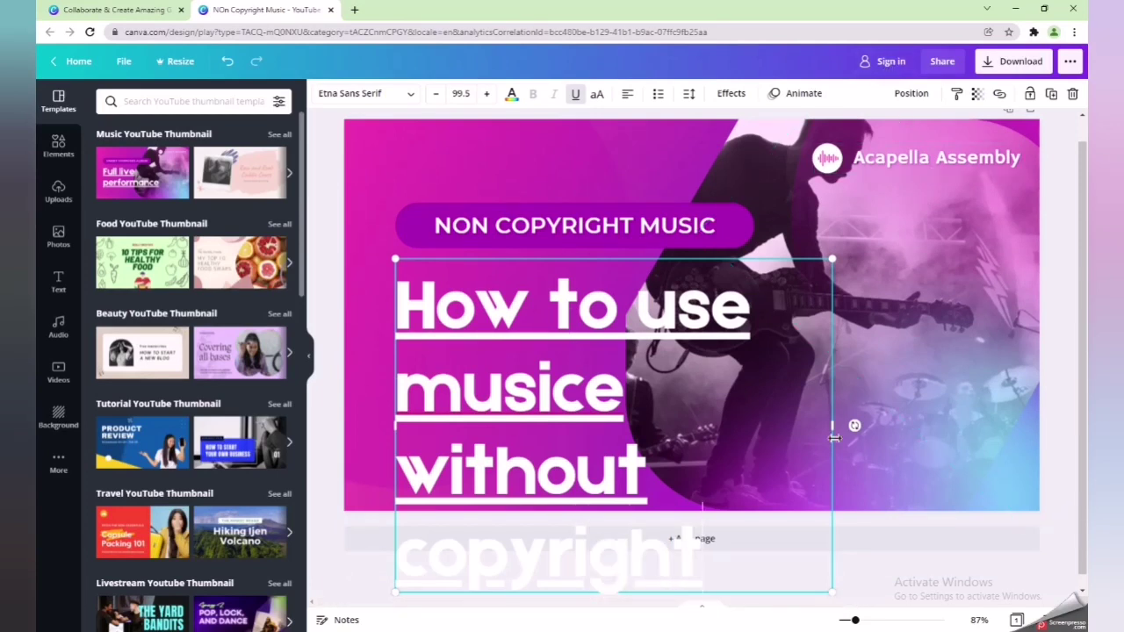
- Widen the headline box onto two lines and correct 'musice' to 'music'
left_click_drag(834, 427, 1018, 413)
right_click(876, 345)
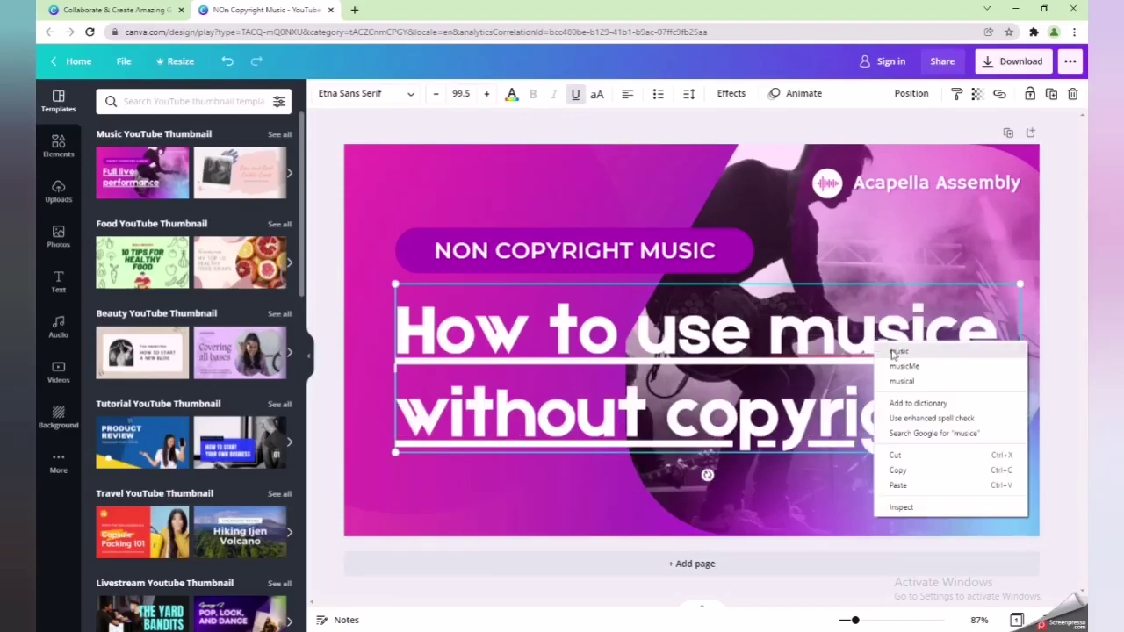
key("Escape")
left_click(992, 333)
key("BackSpace")
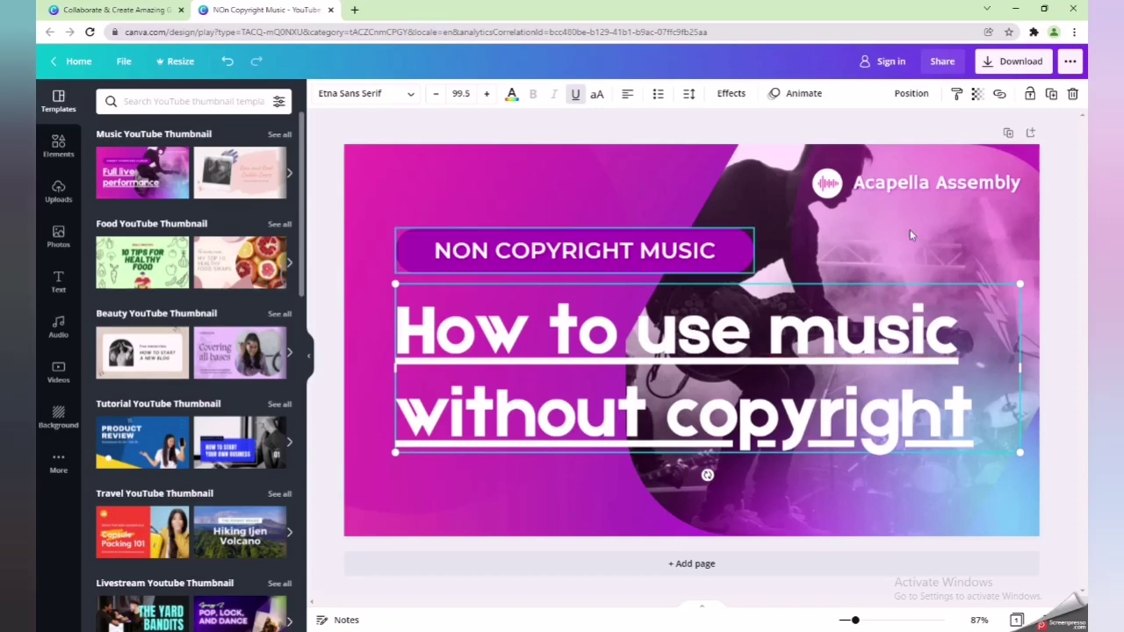
left_click(921, 186)
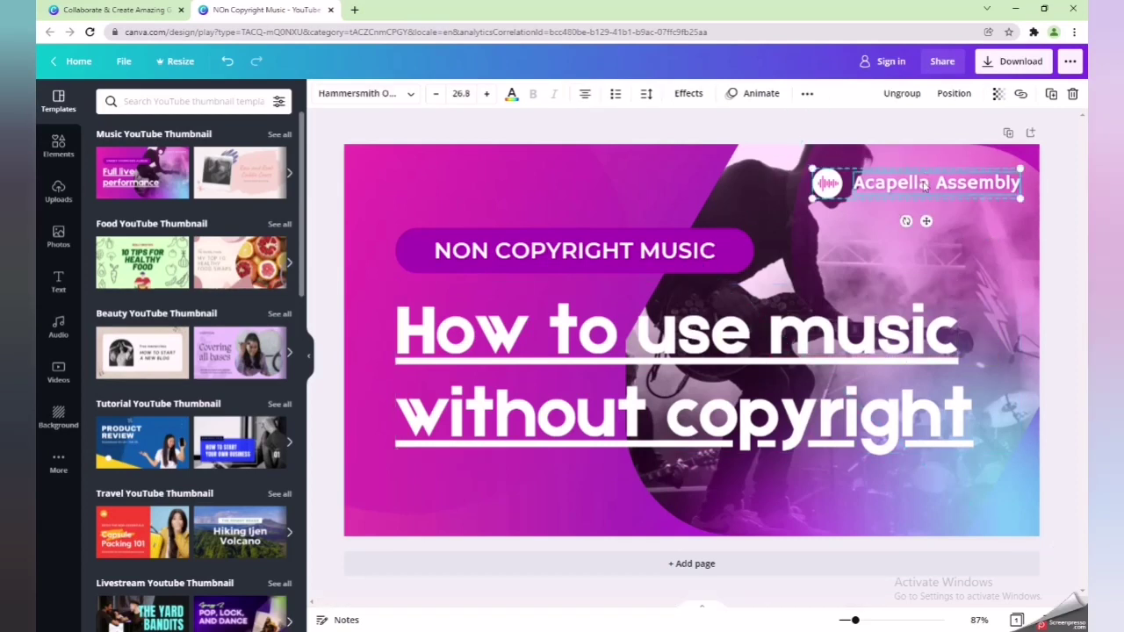
- Change the logo text 'Acapella Assembly' to 'AG Earning Solution'
double_click(924, 187)
type("A")
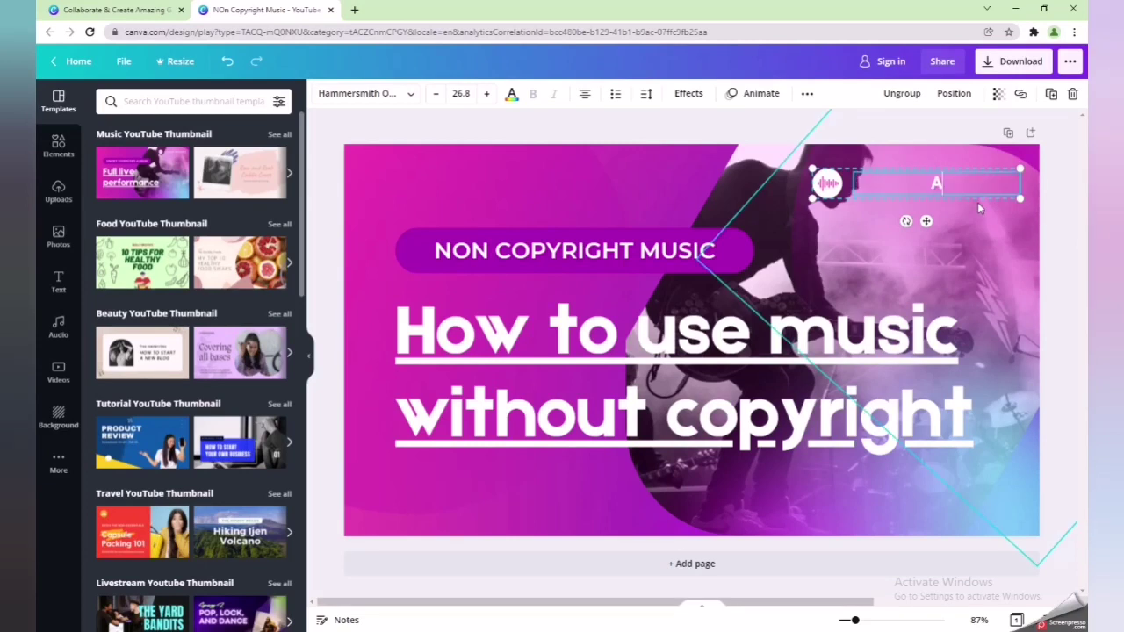
type("G Earning")
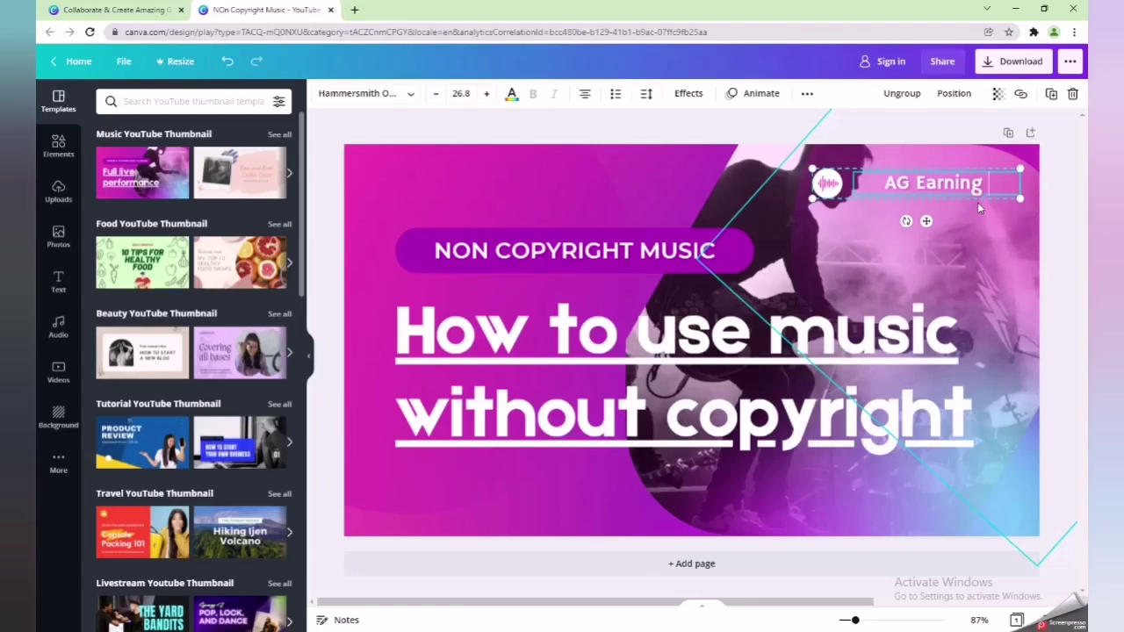
type(" Sol")
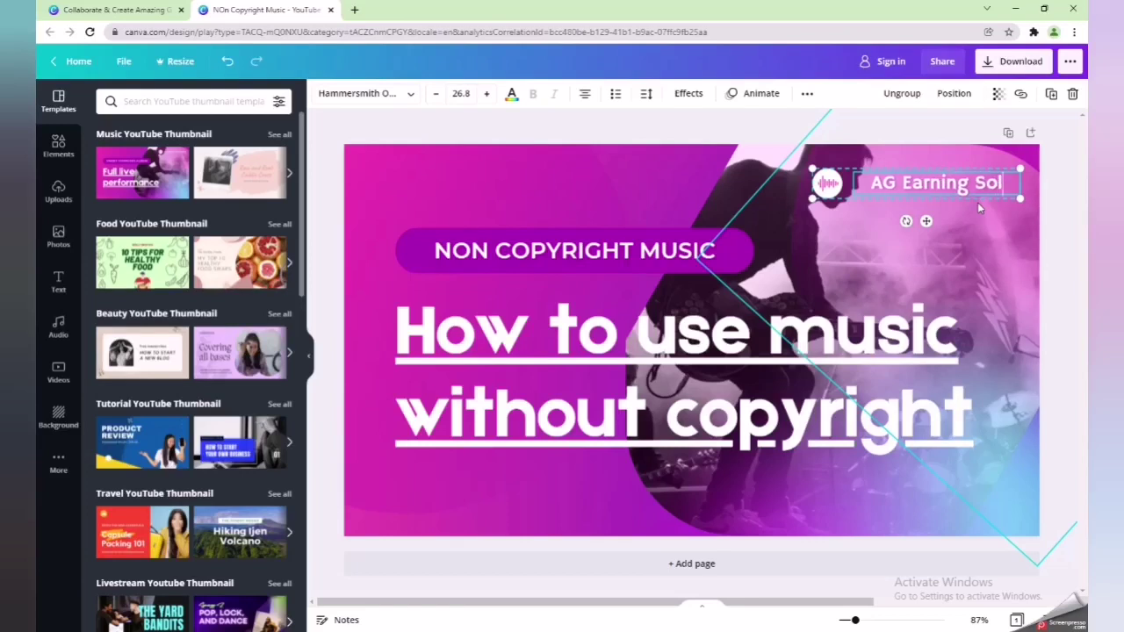
type("ution")
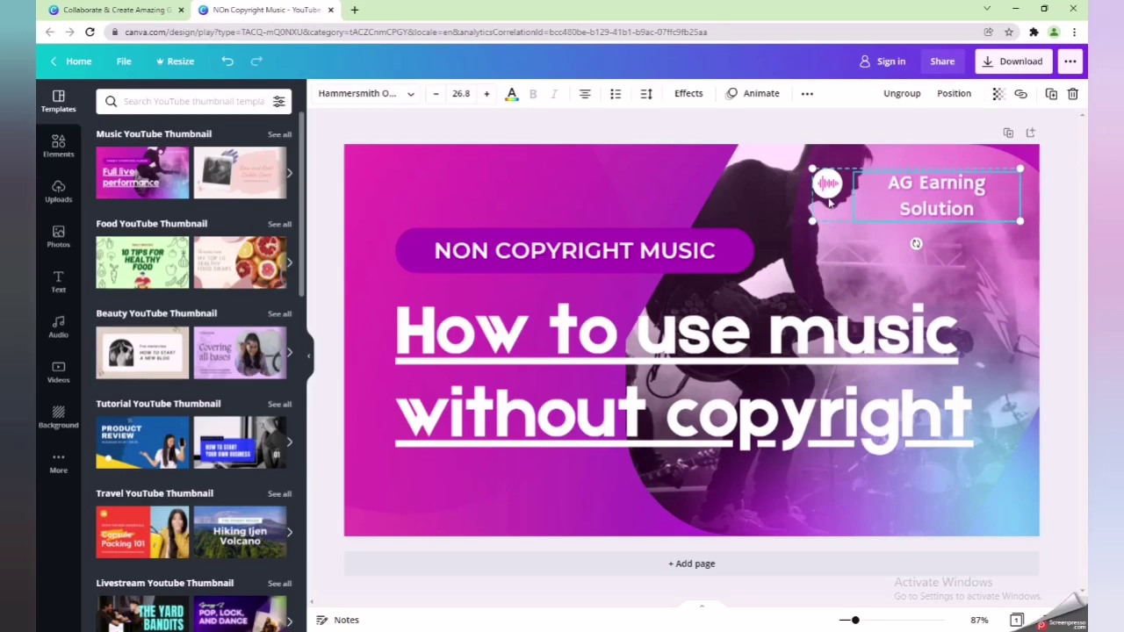
left_click(843, 264)
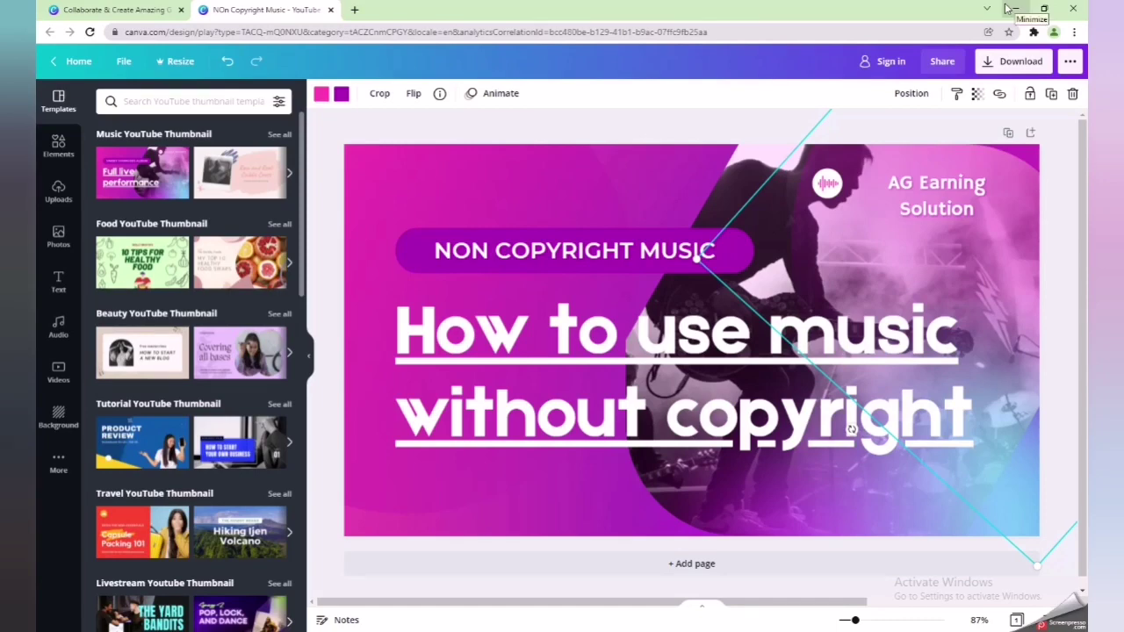
- Restore Chrome, move it to the right, and drag a desktop photo into the design
left_click(1040, 9)
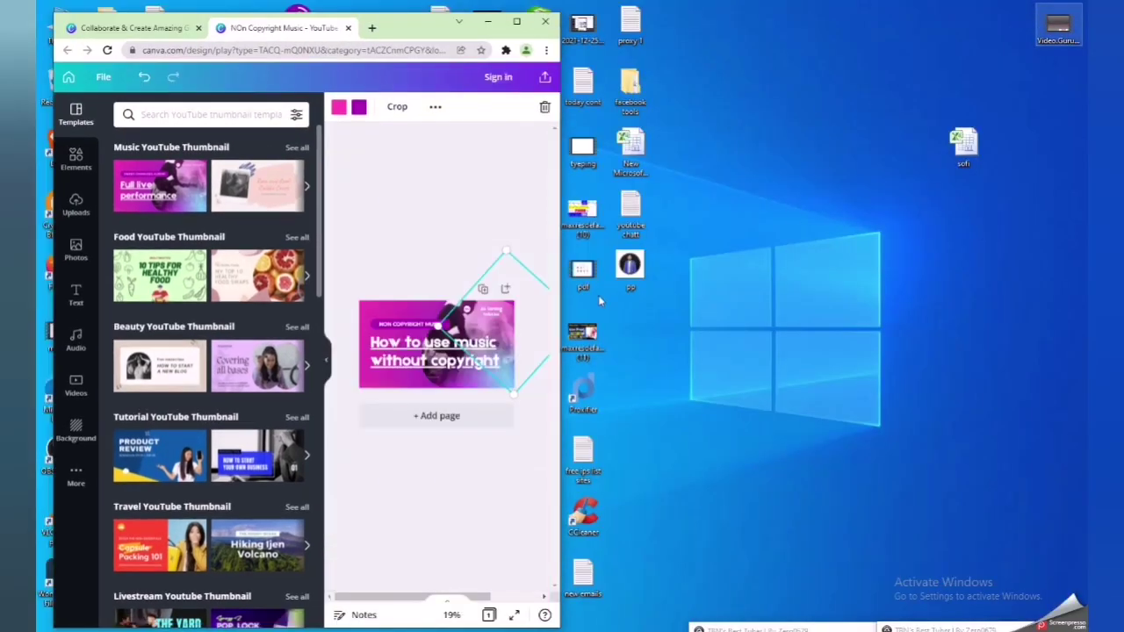
left_click_drag(419, 23, 905, 46)
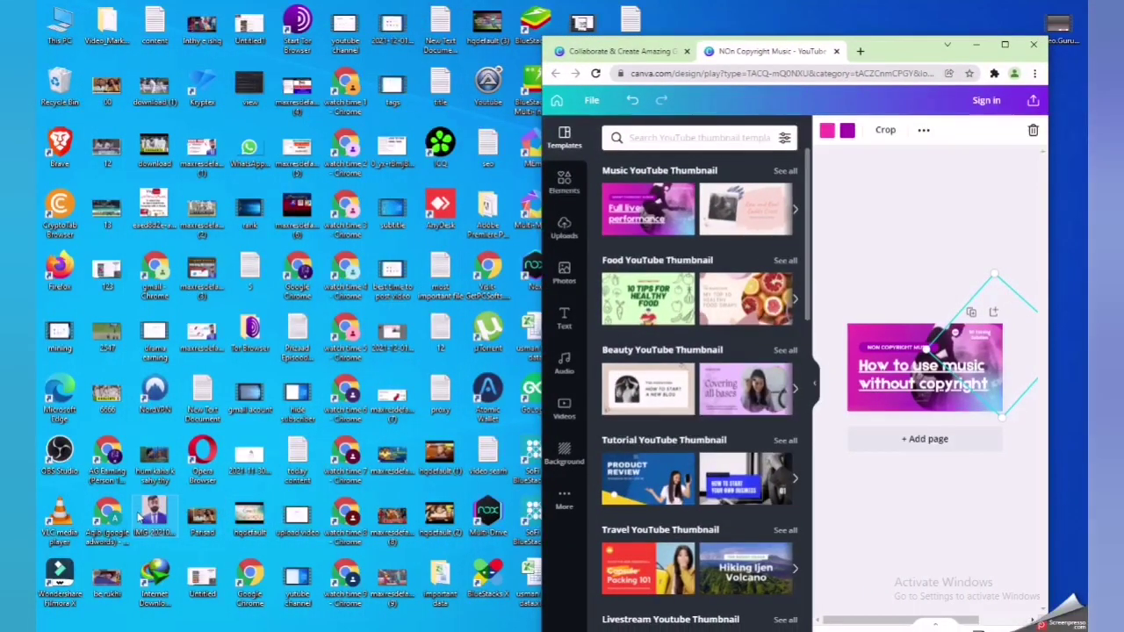
left_click_drag(154, 516, 856, 400)
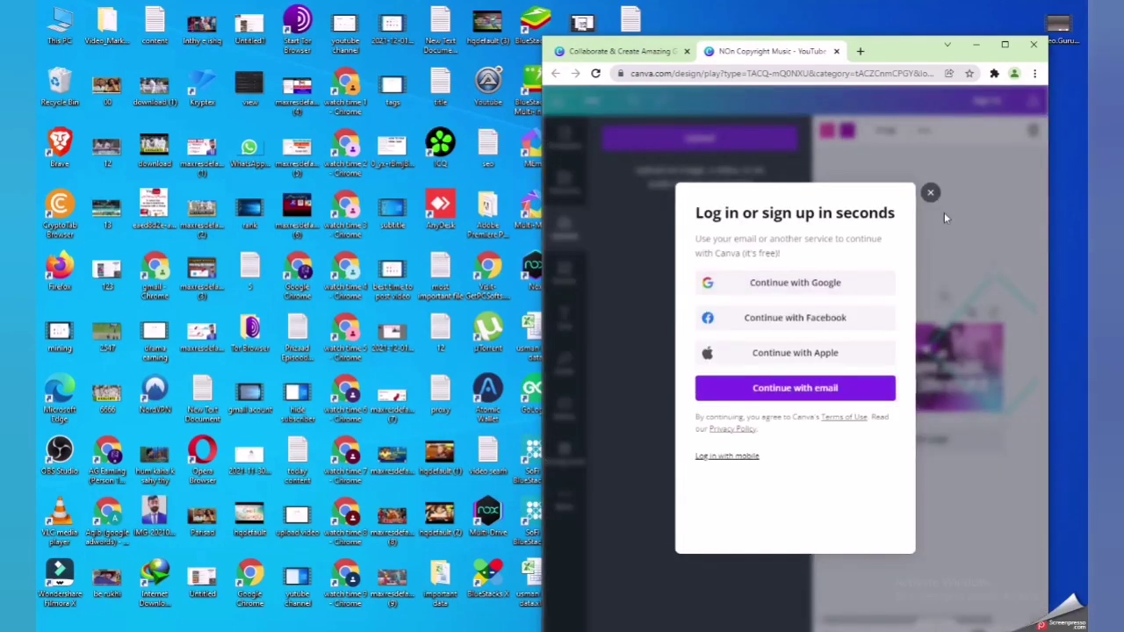
- Choose Continue with Google and enter the account e-mail address
left_click(786, 291)
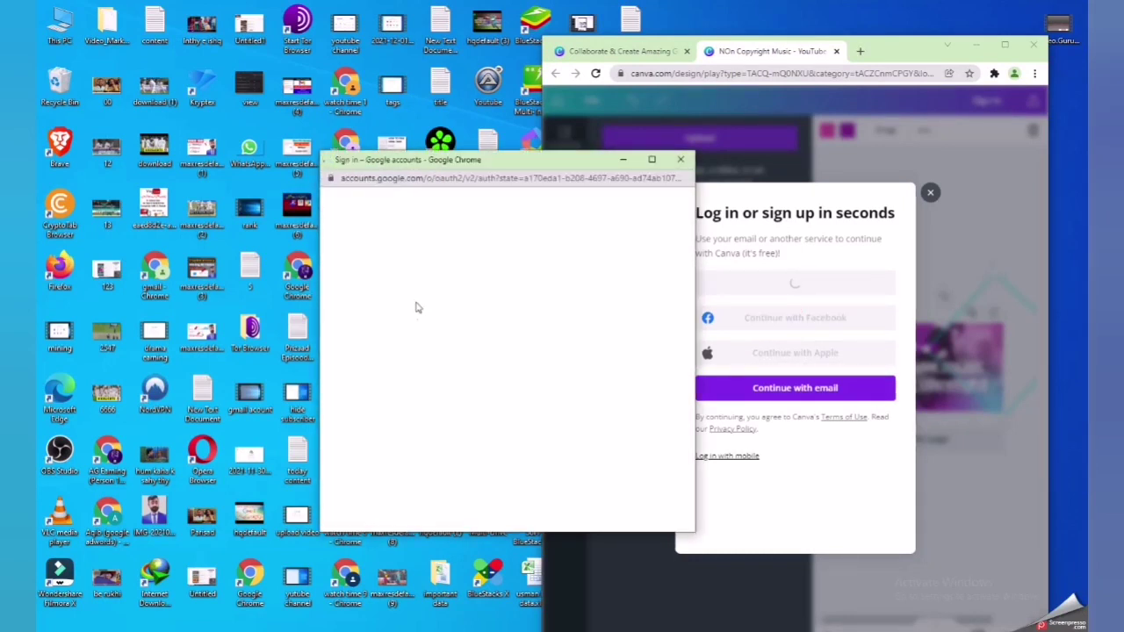
left_click(425, 346)
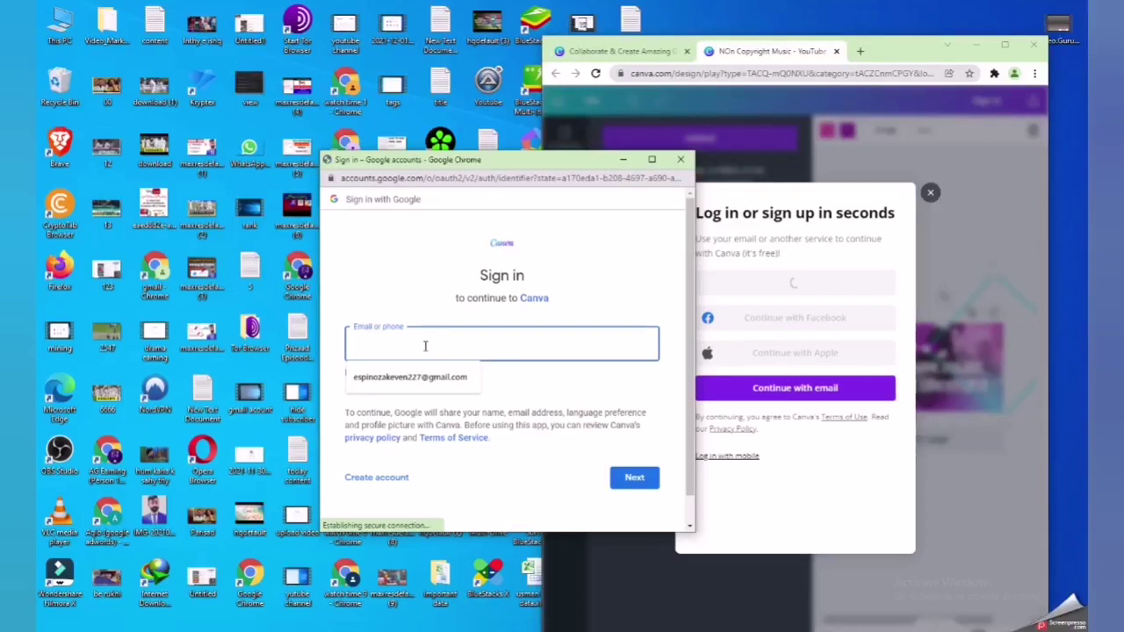
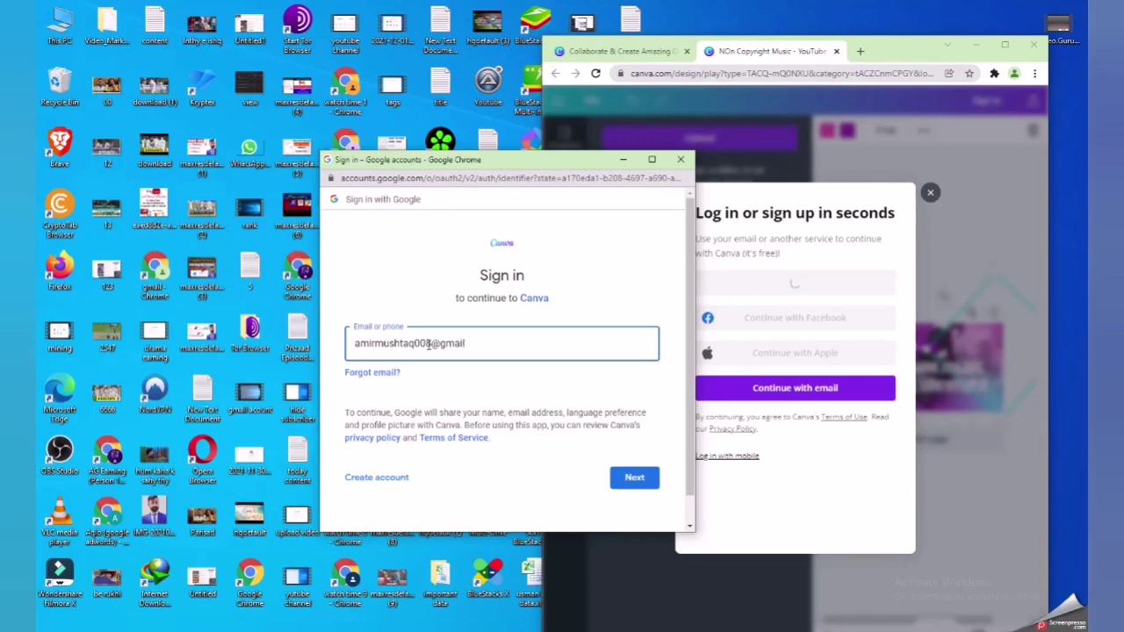
- Submit the account e-mail, then enter and resubmit the account password to finish signing in
type("om")
left_click(624, 477)
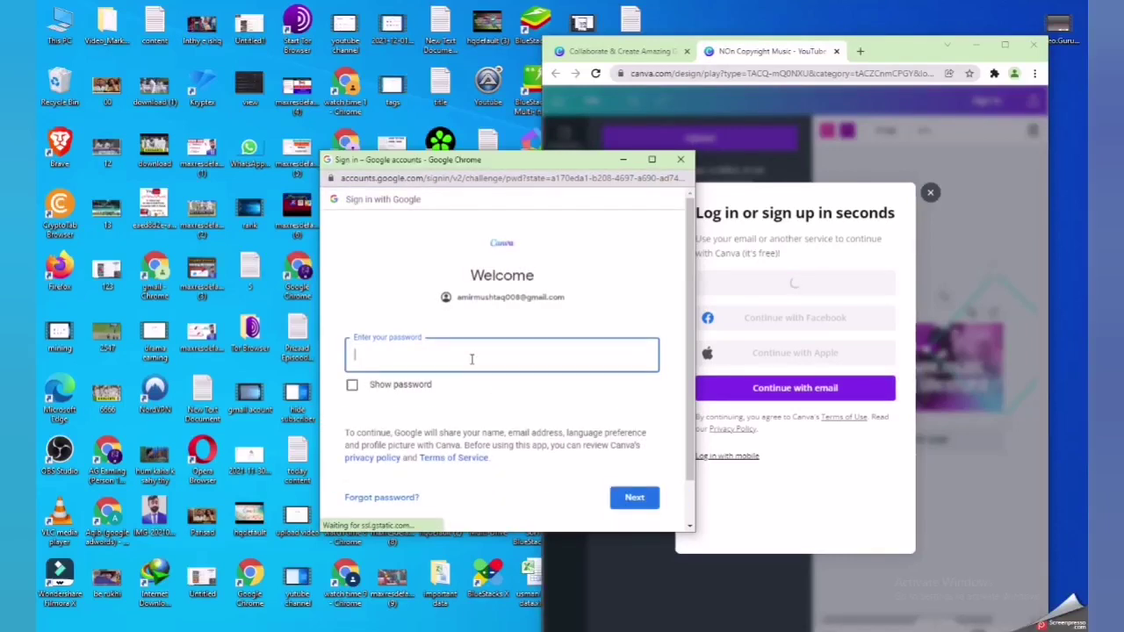
type("••••")
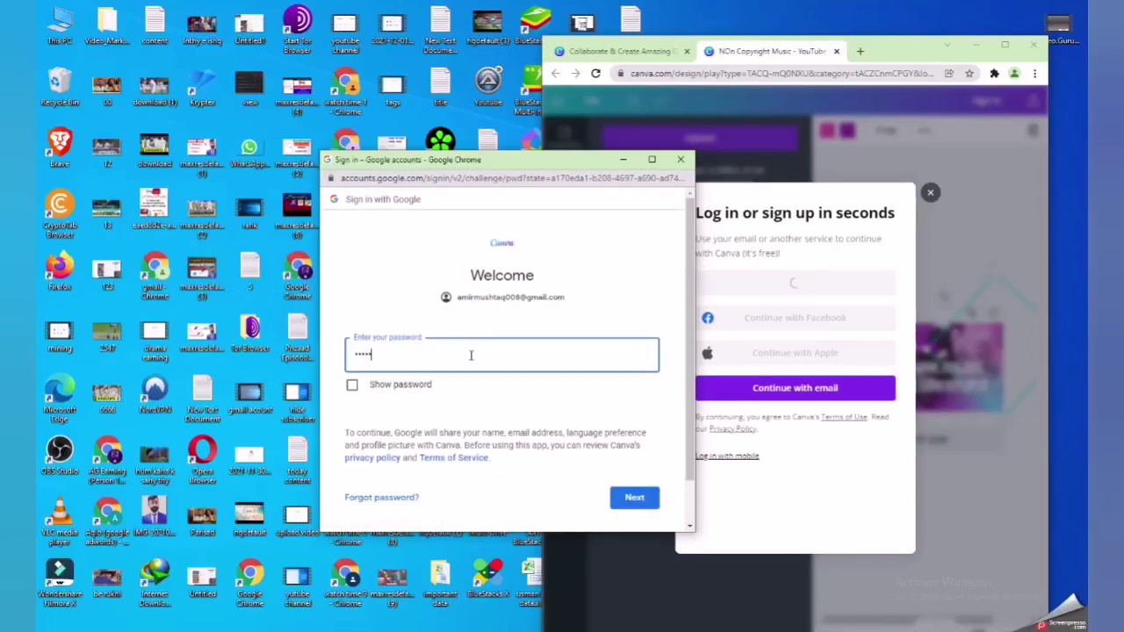
type("•••••")
key("Return")
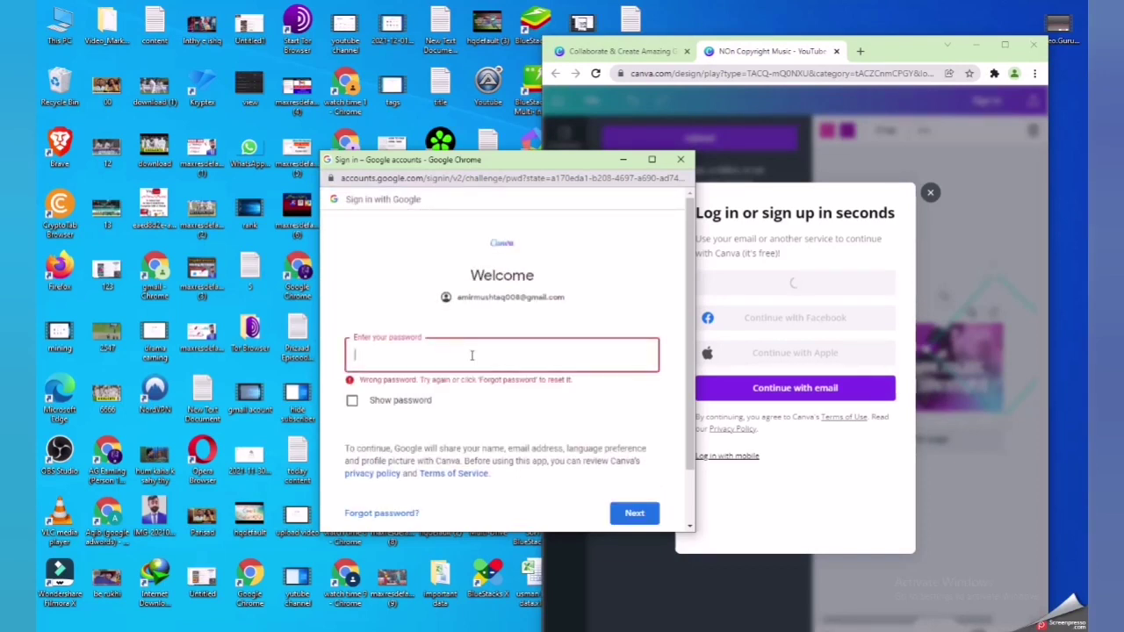
type("••••••••••")
key("Return")
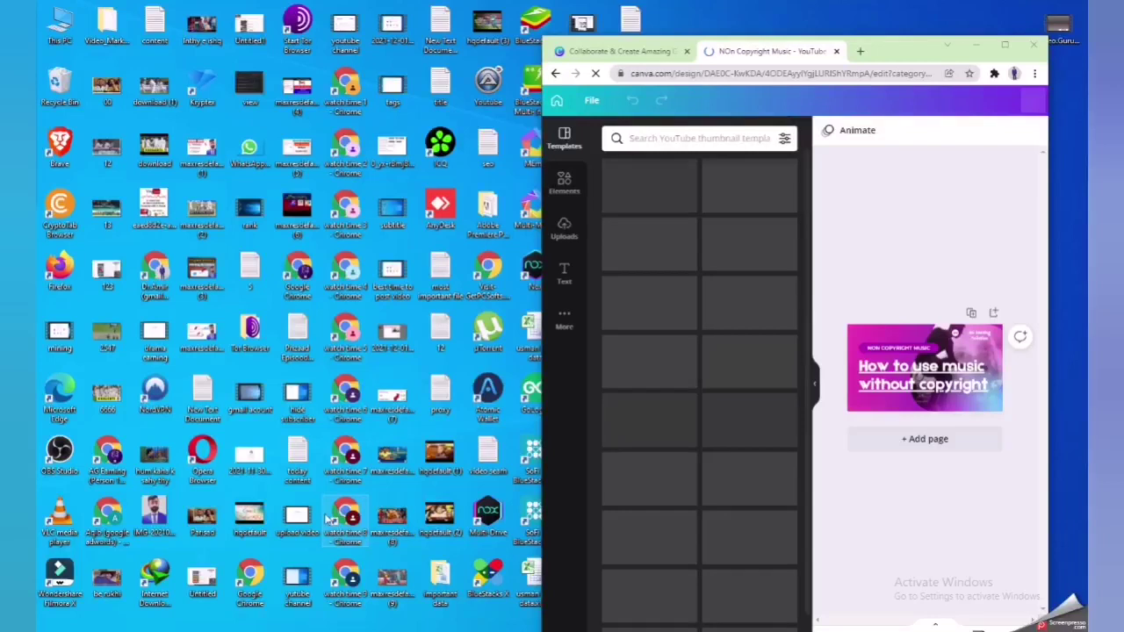
- Upload the man's portrait photo from the desktop and shrink it to about 141×159
left_click_drag(154, 515, 918, 349)
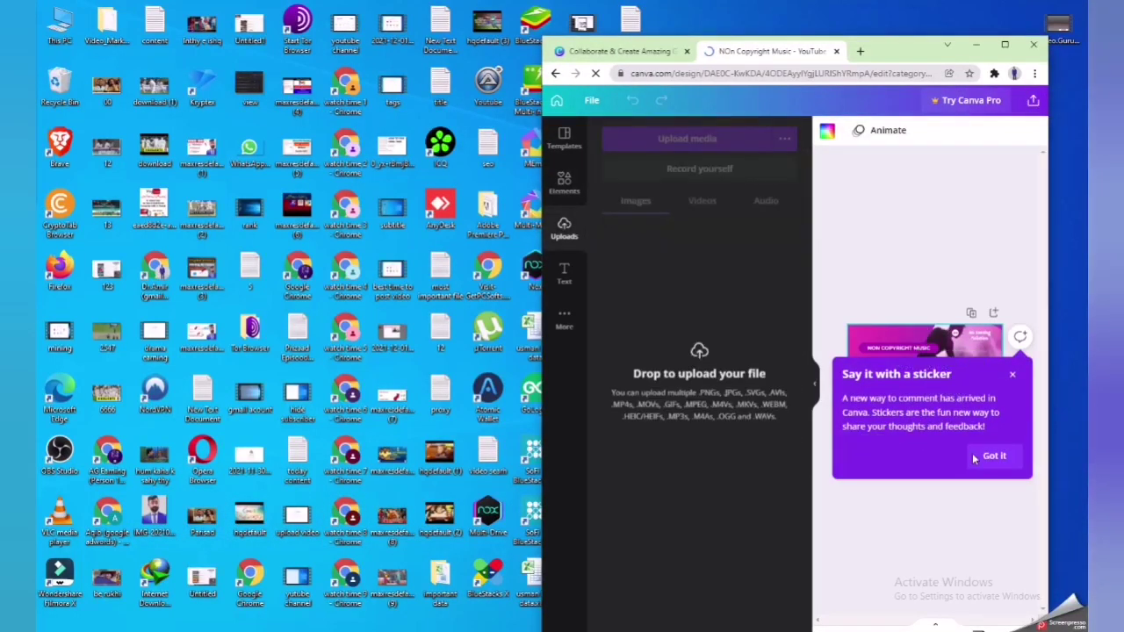
left_click(990, 459)
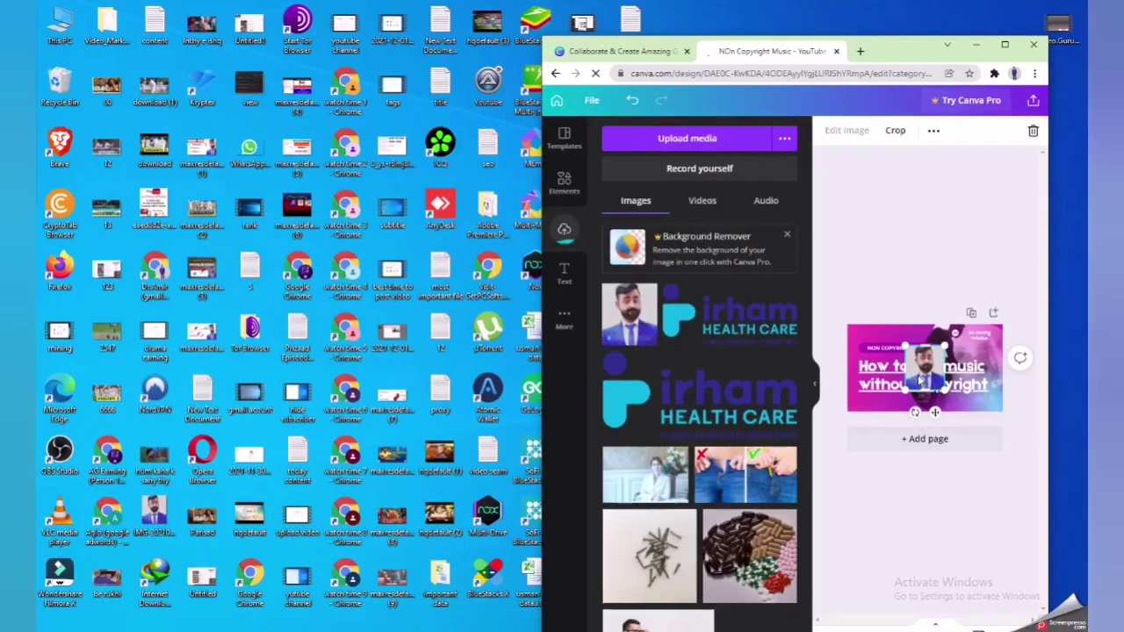
left_click(1004, 44)
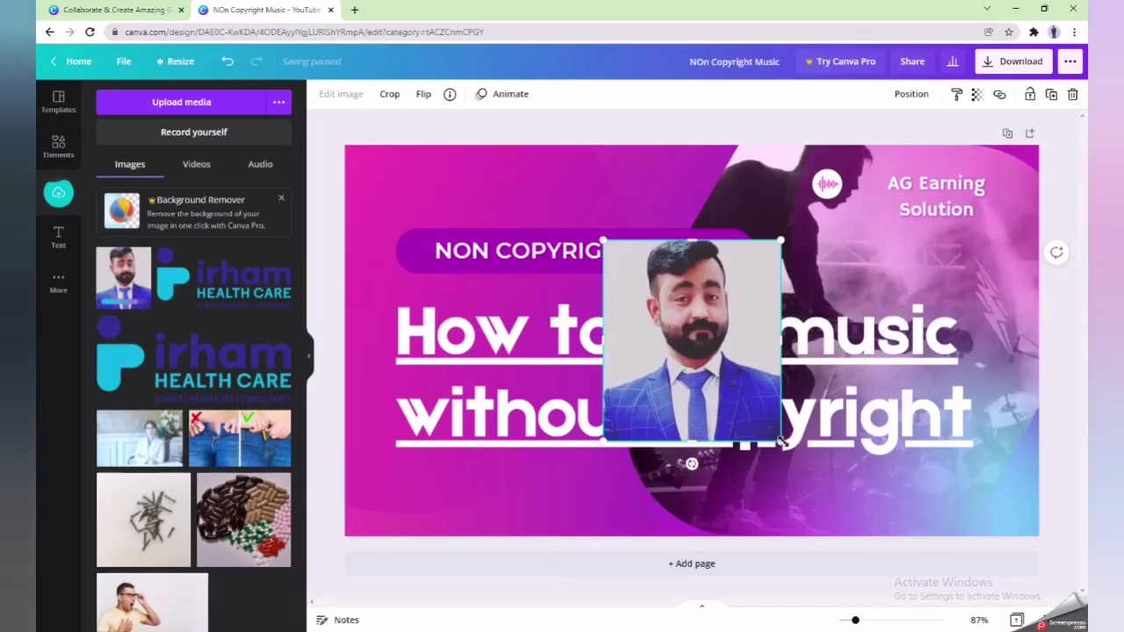
left_click_drag(781, 441, 658, 328)
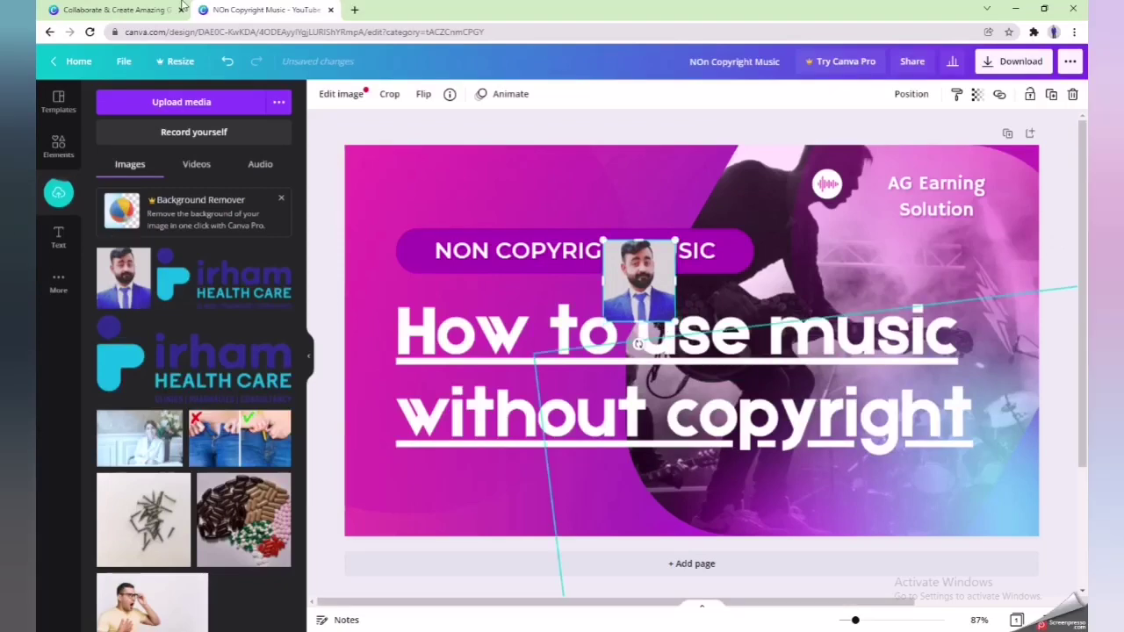
- Search 'removing background' in a new tab and open the remove.bg site
left_click(354, 10)
type("r")
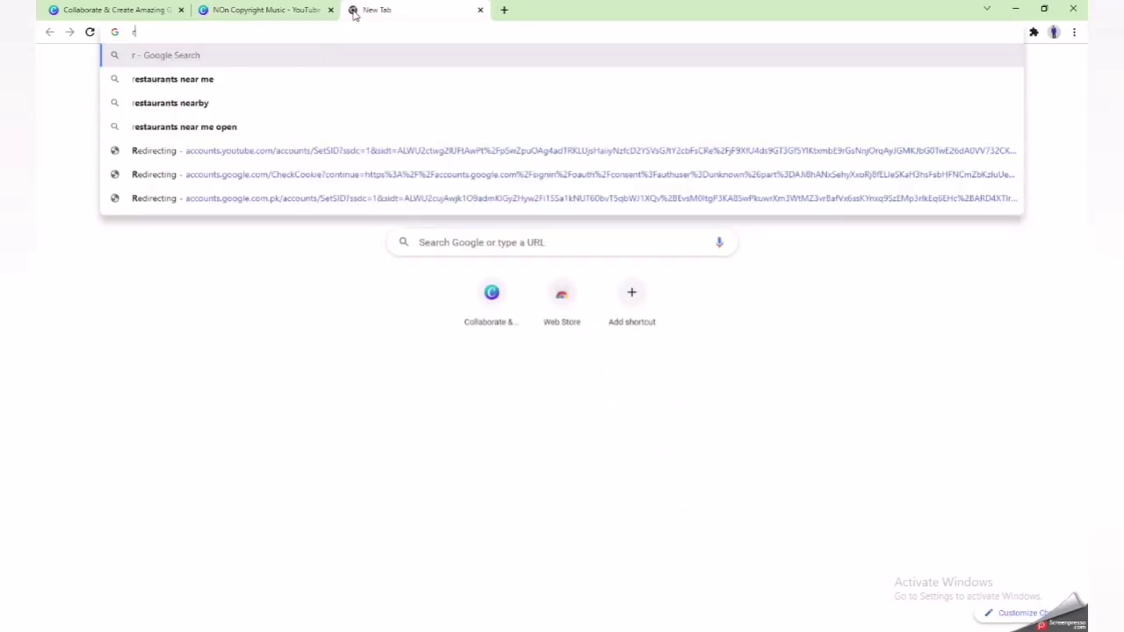
type("emovi")
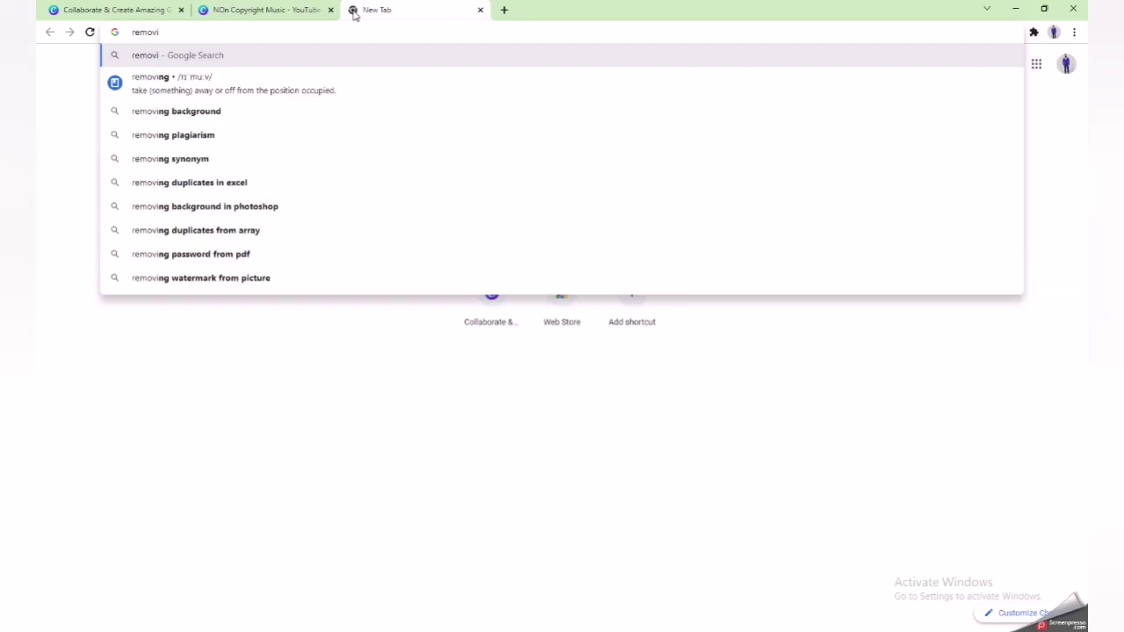
key("Down")
key("Down")
key("Return")
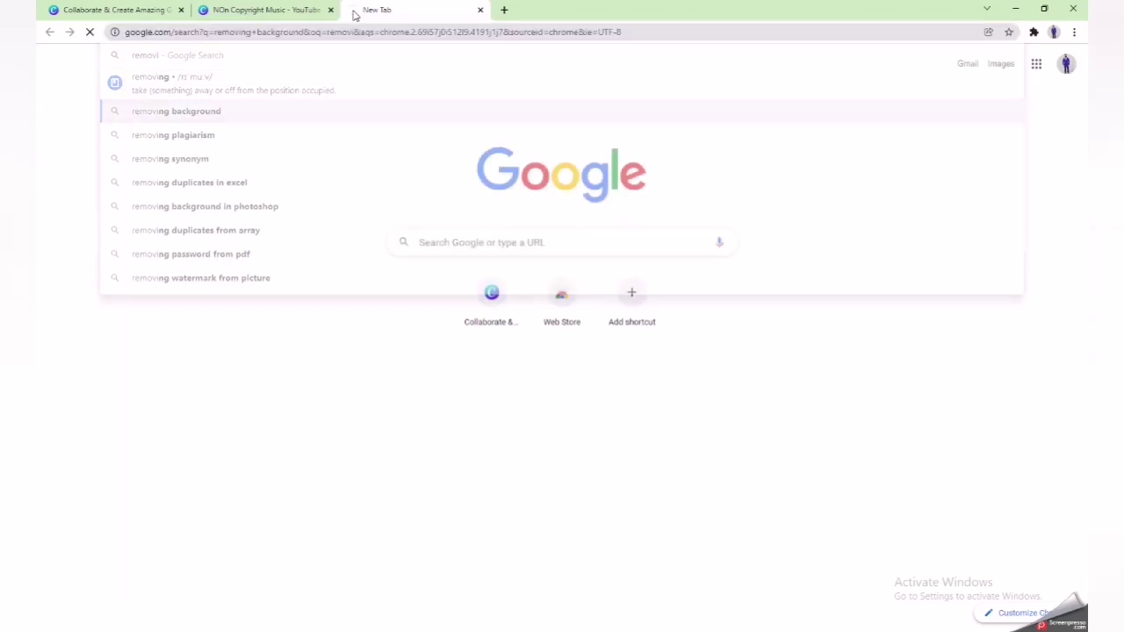
left_click(219, 182)
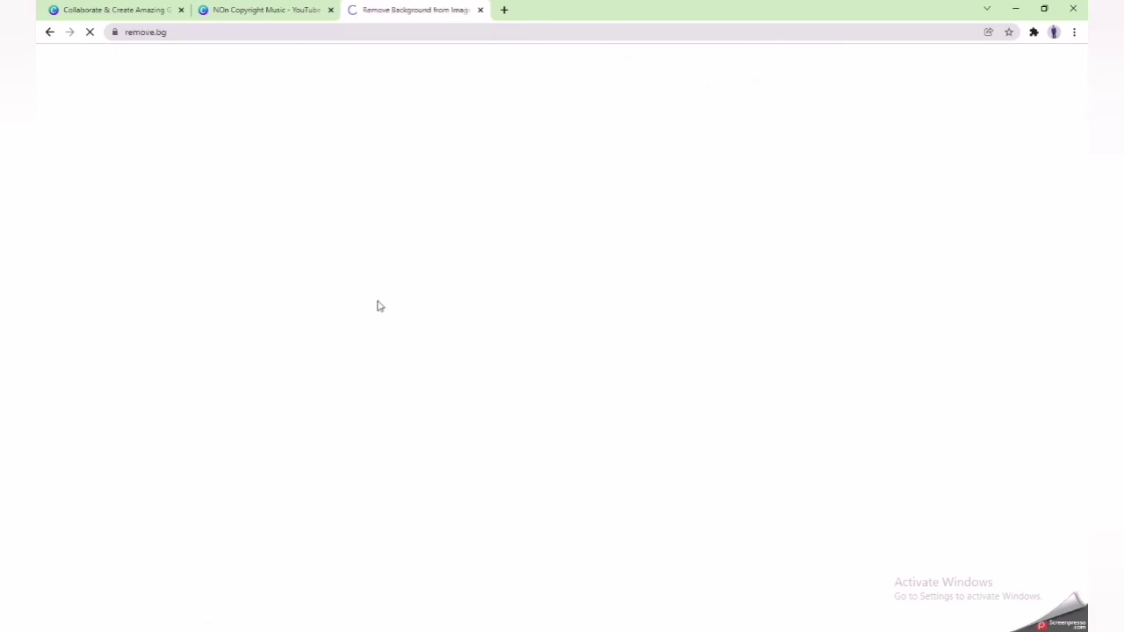
- Upload IMG-20210118-WA0031 to remove.bg and download the background-free PNG
left_click(707, 321)
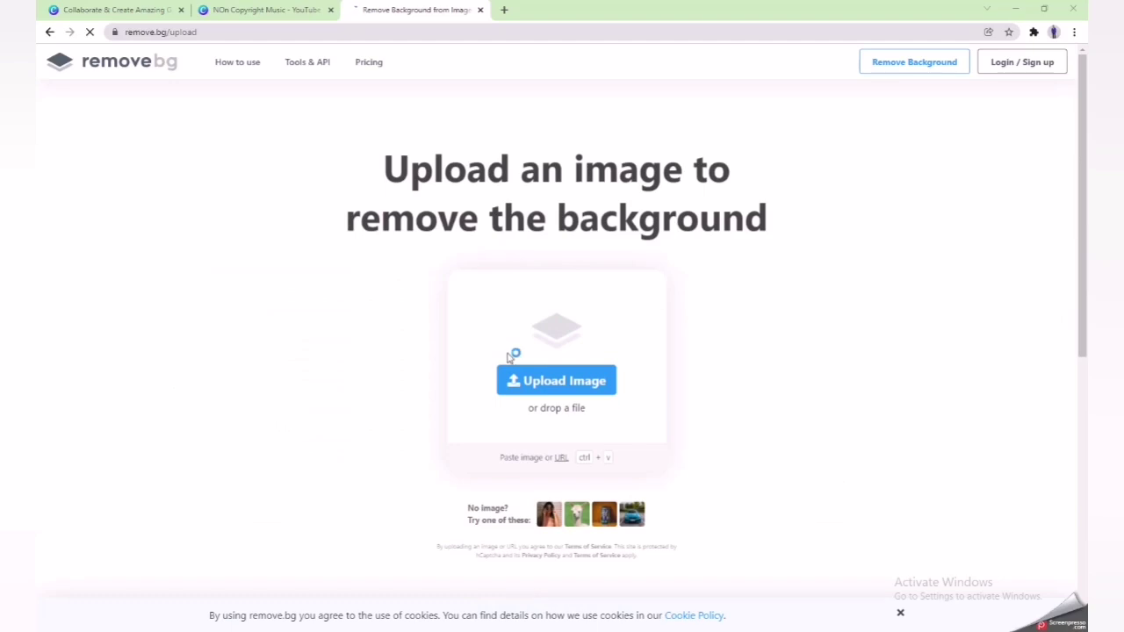
left_click(547, 379)
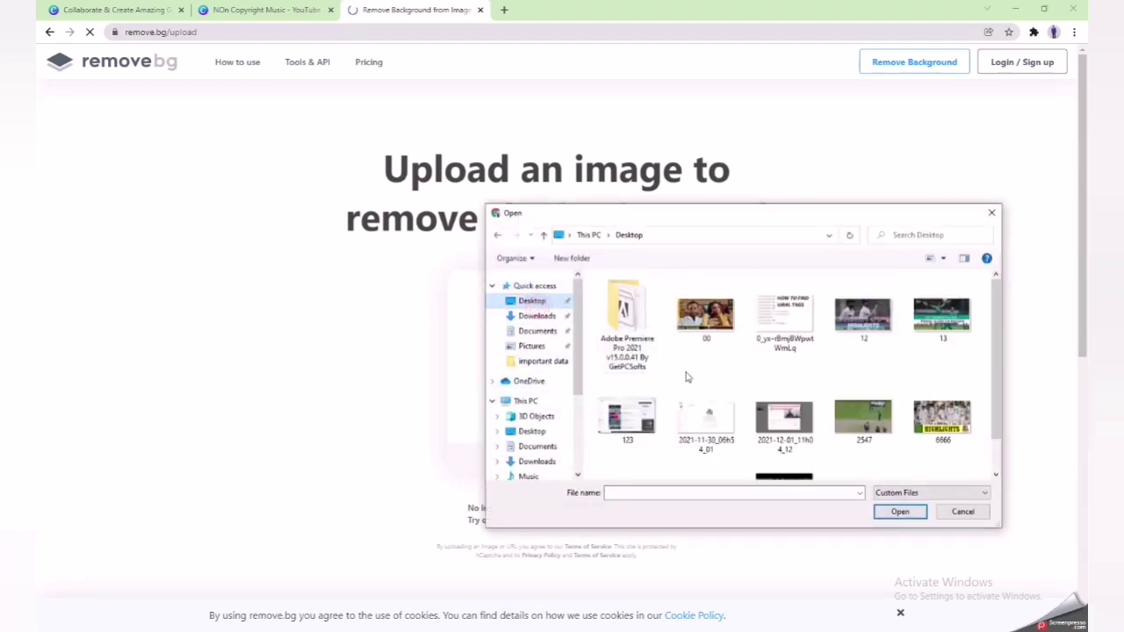
scroll(702, 382, "down", 3)
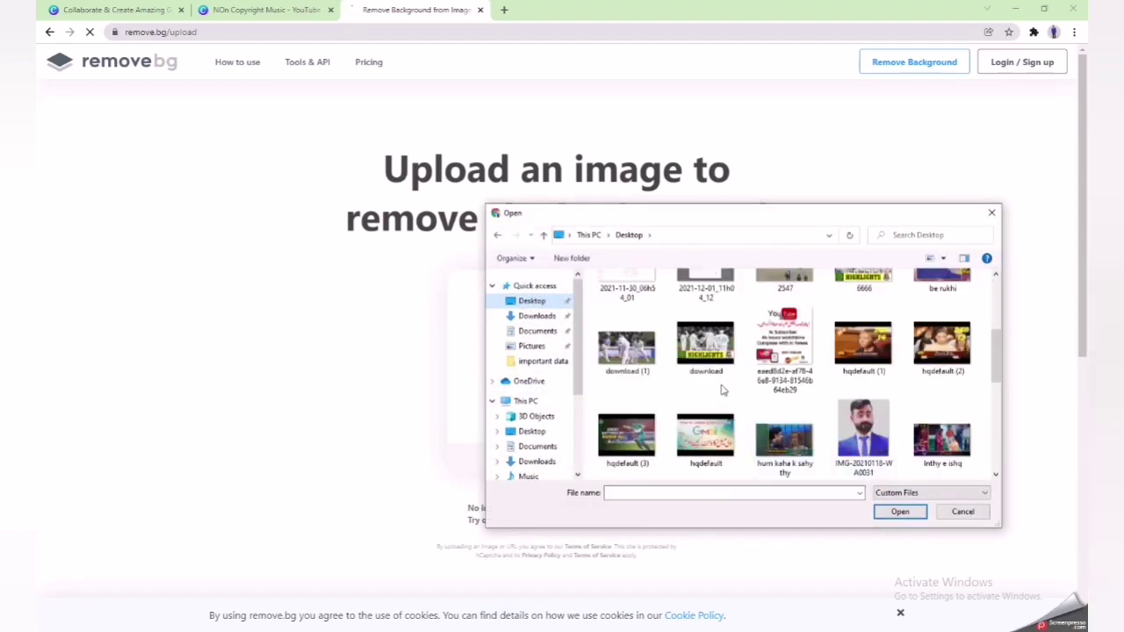
scroll(721, 390, "down", 2)
left_click(863, 285)
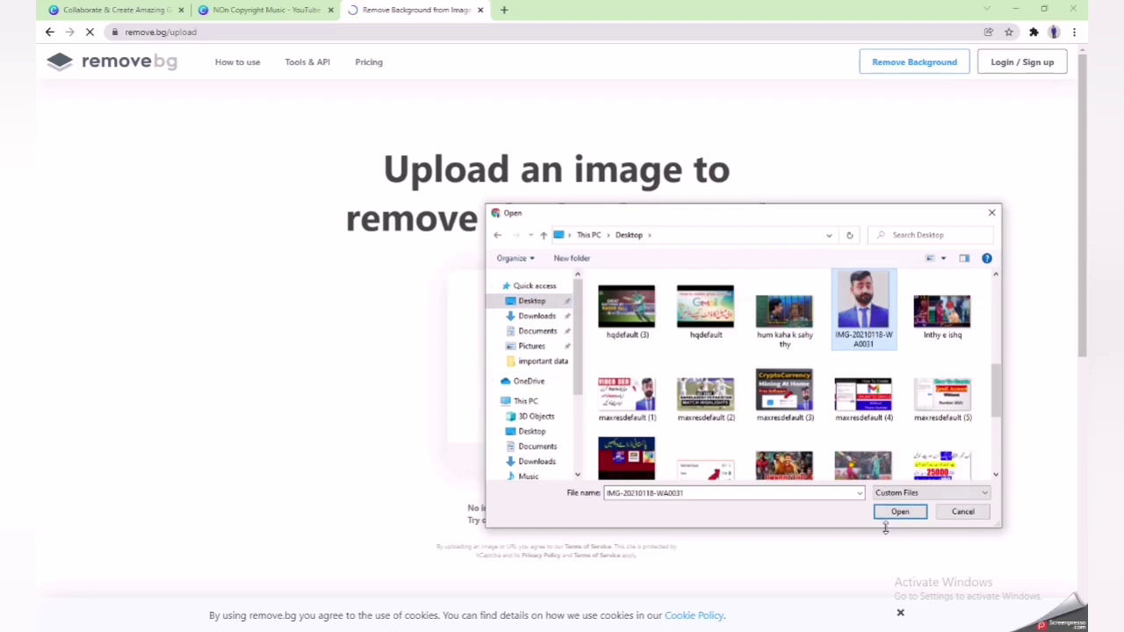
left_click(889, 514)
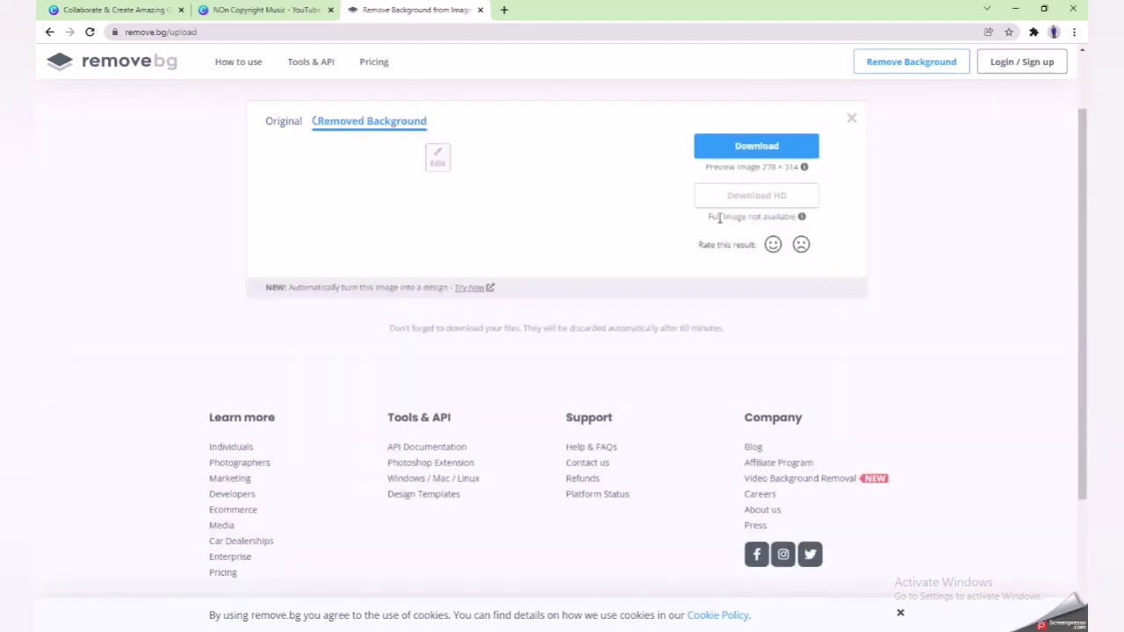
left_click(727, 173)
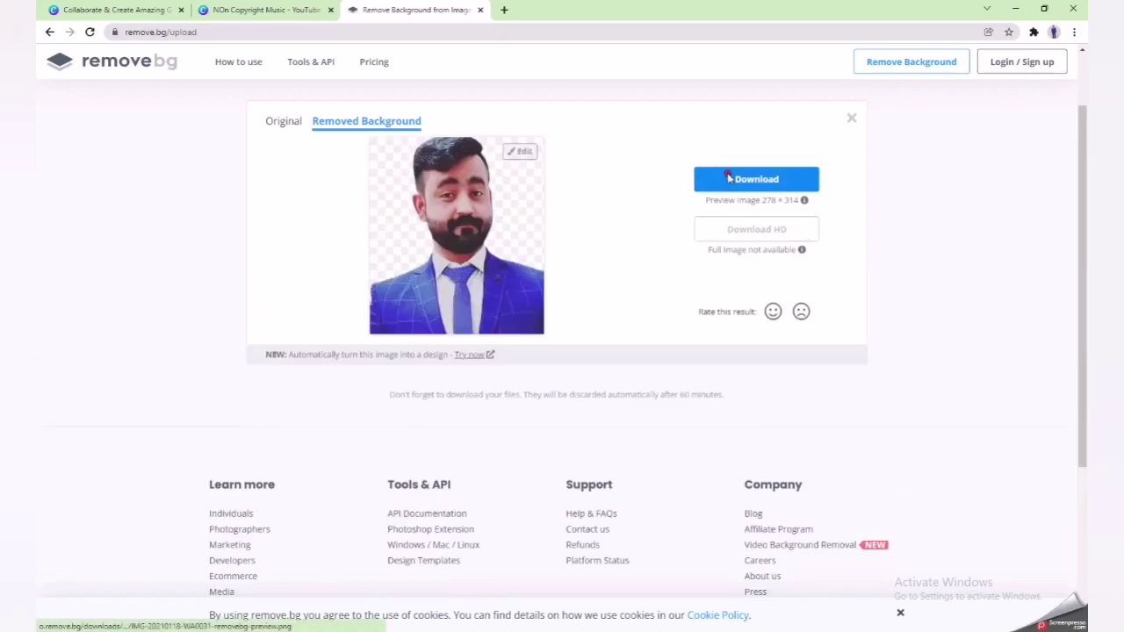
left_click(263, 10)
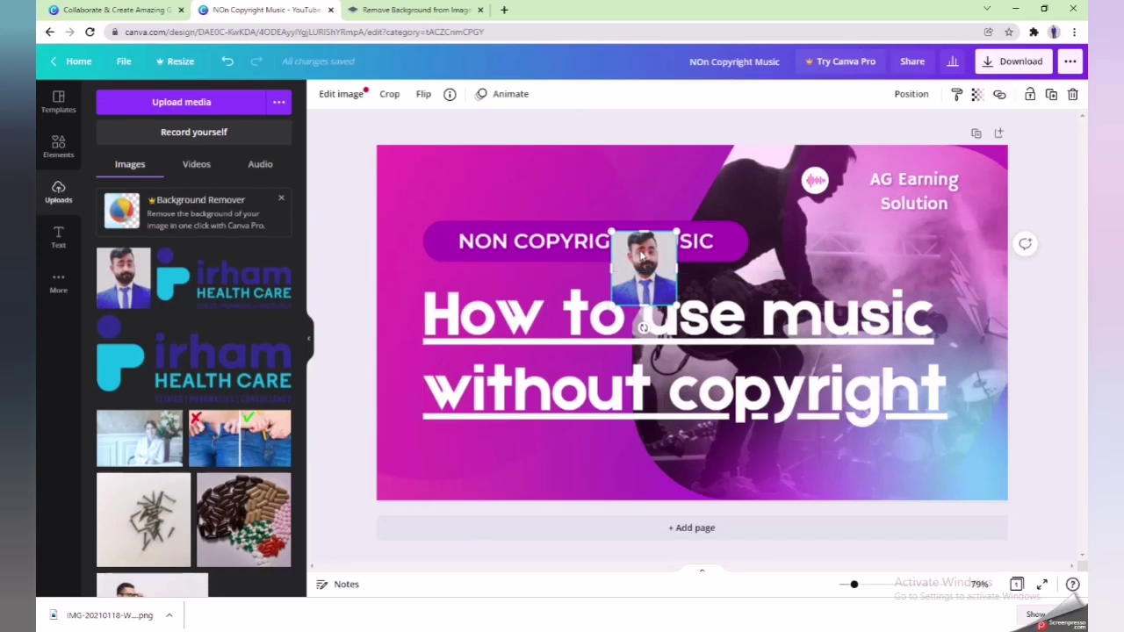
- Swap the small portrait for the downloaded cut-out, placed bottom-right and sent behind the title
key("Delete")
left_click_drag(116, 614, 919, 268)
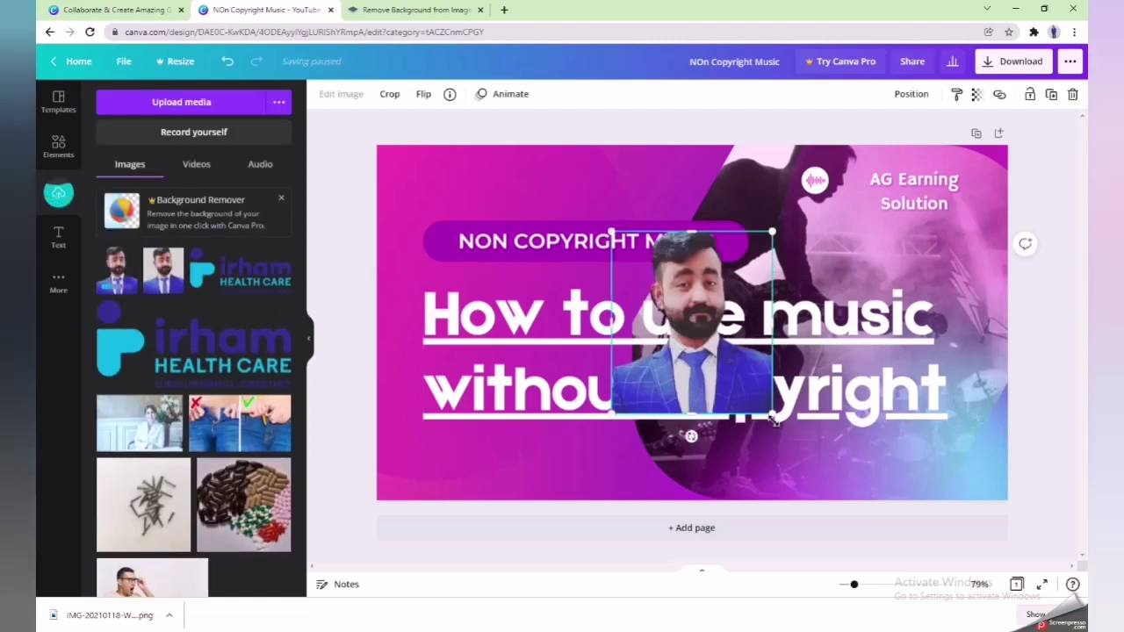
left_click_drag(708, 345, 936, 439)
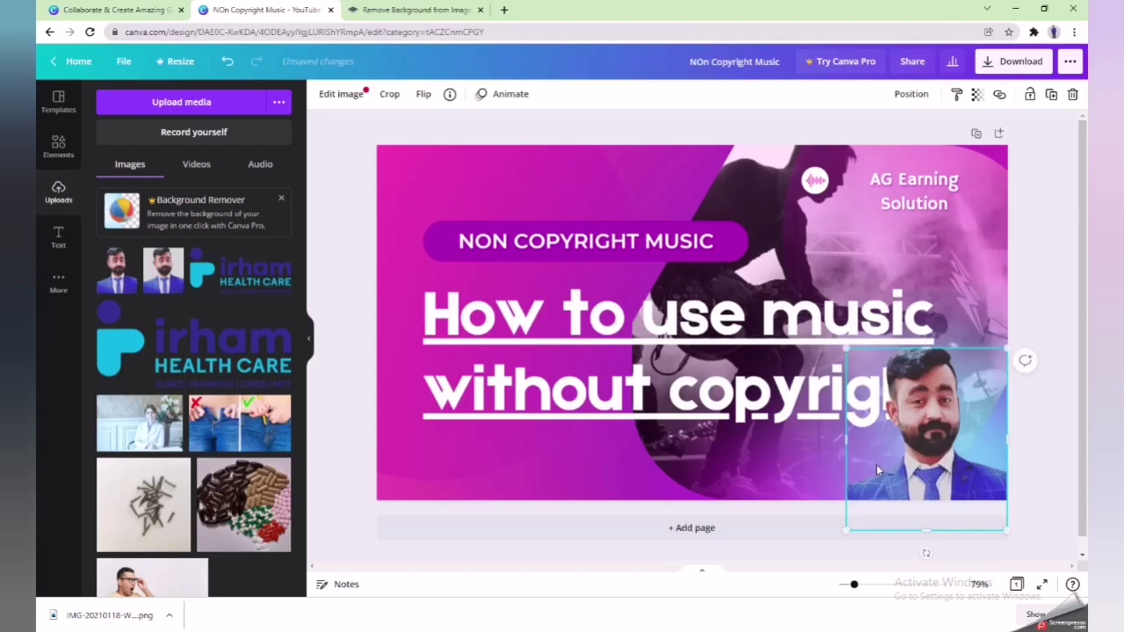
right_click(931, 409)
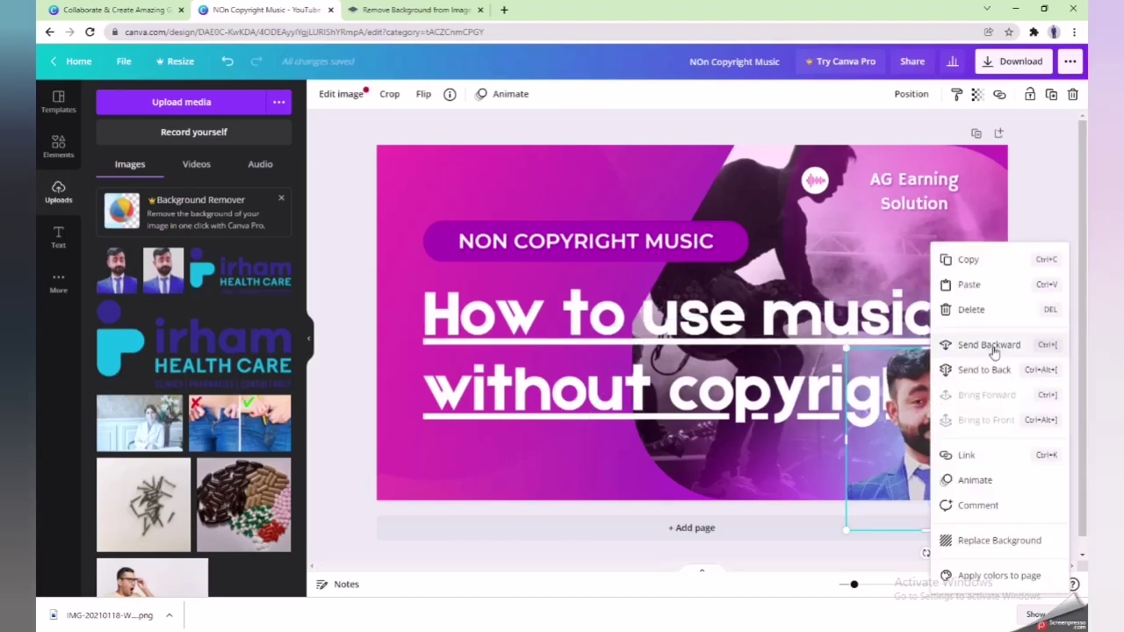
left_click(991, 345)
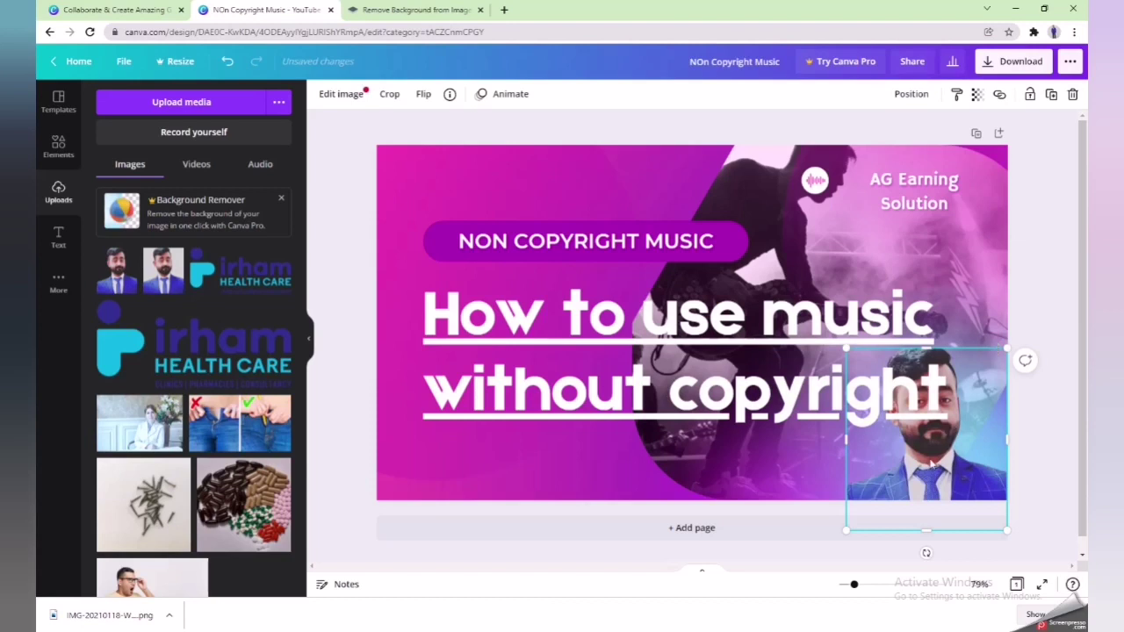
- Move the portrait up-right and stretch it taller to reach the bottom edge
left_click_drag(957, 441, 991, 300)
left_click(580, 287)
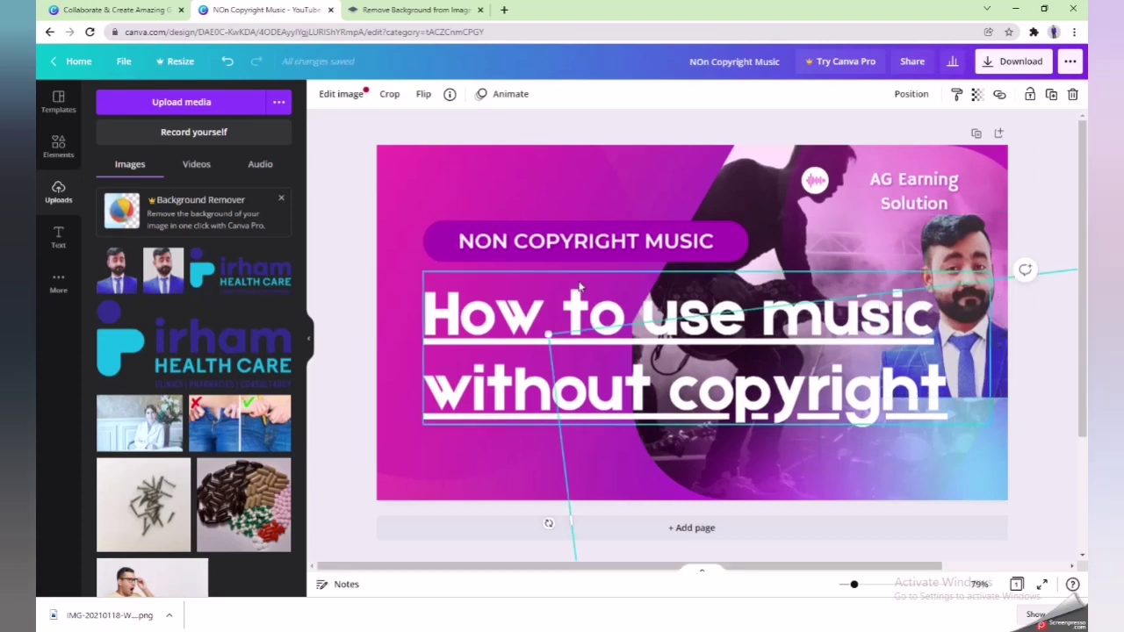
left_click(969, 390)
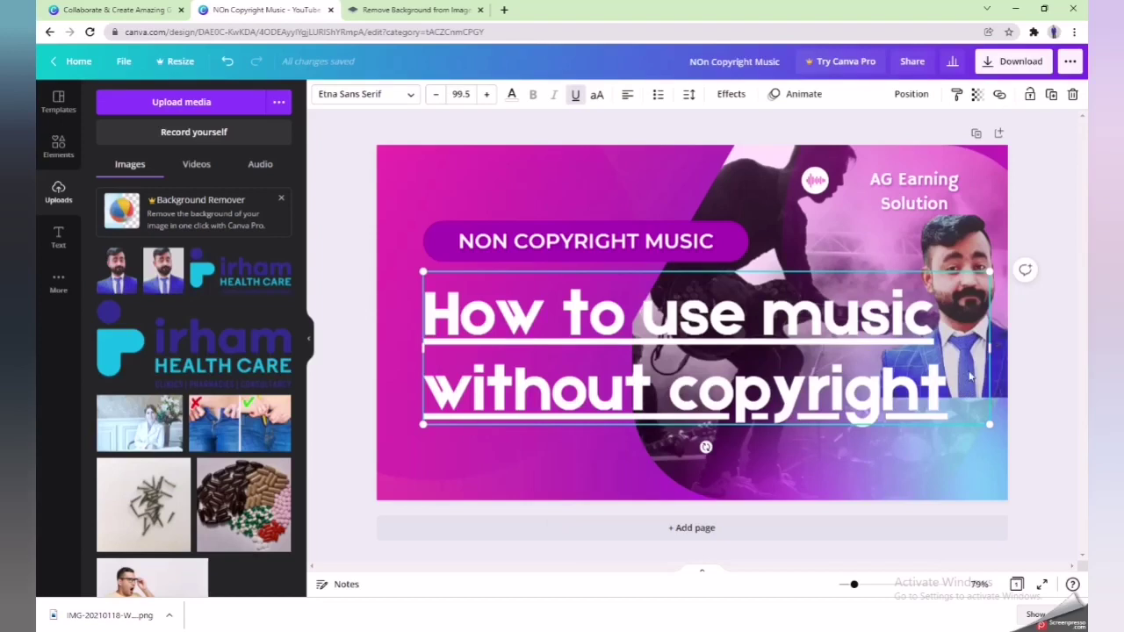
left_click(972, 234)
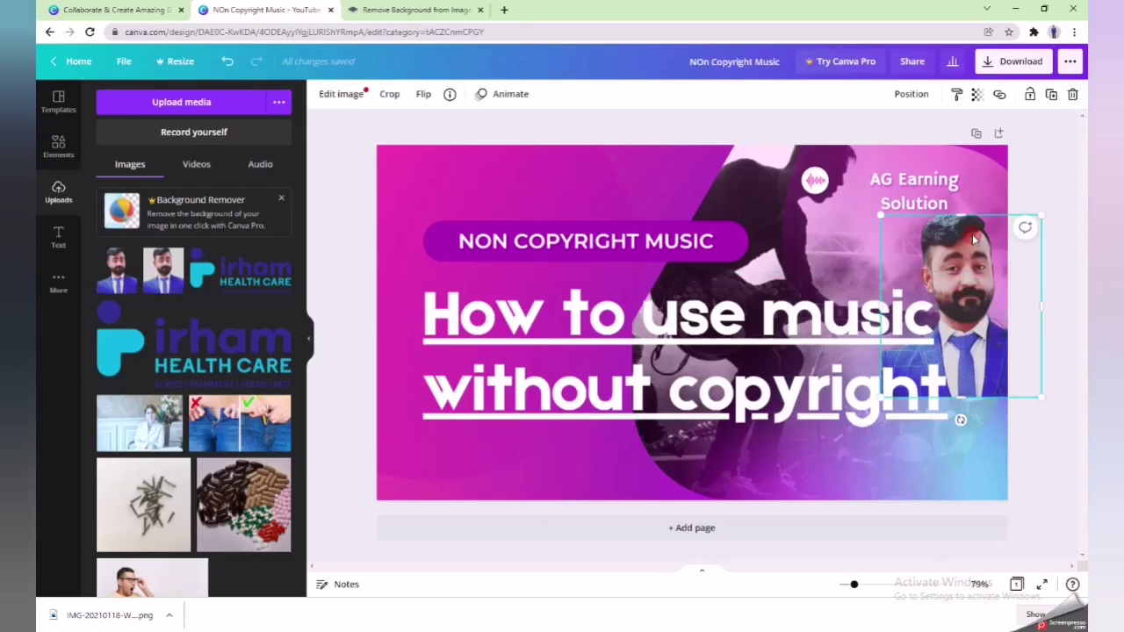
left_click_drag(961, 402, 963, 500)
- Nudge the title text up and left, then delete the portrait photo
left_click(969, 405)
left_click_drag(952, 399, 930, 369)
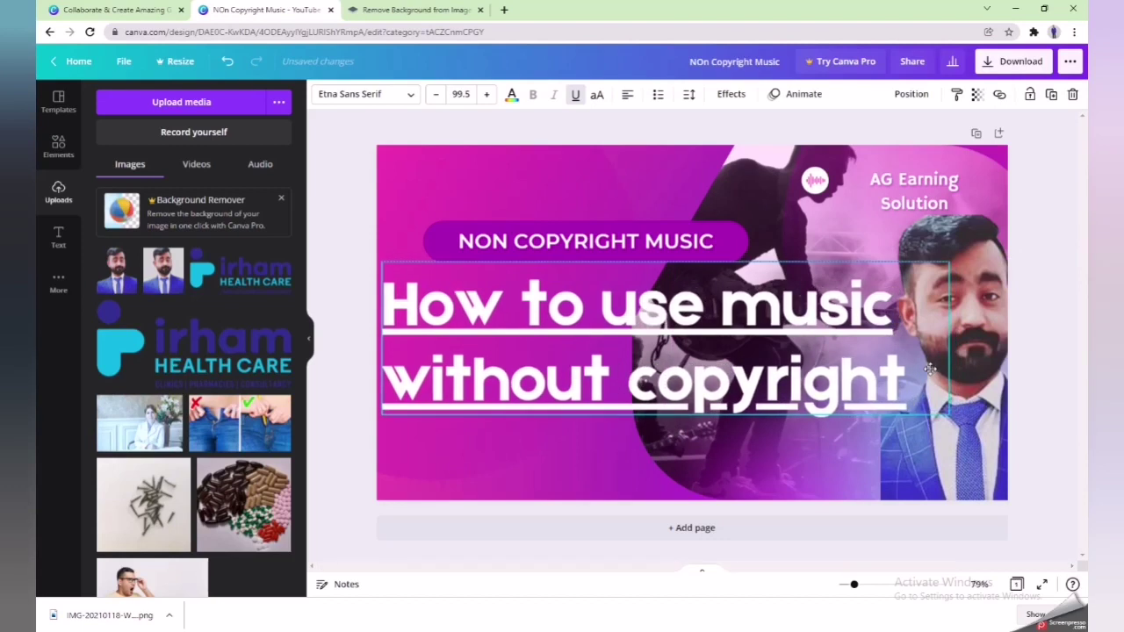
left_click(985, 352)
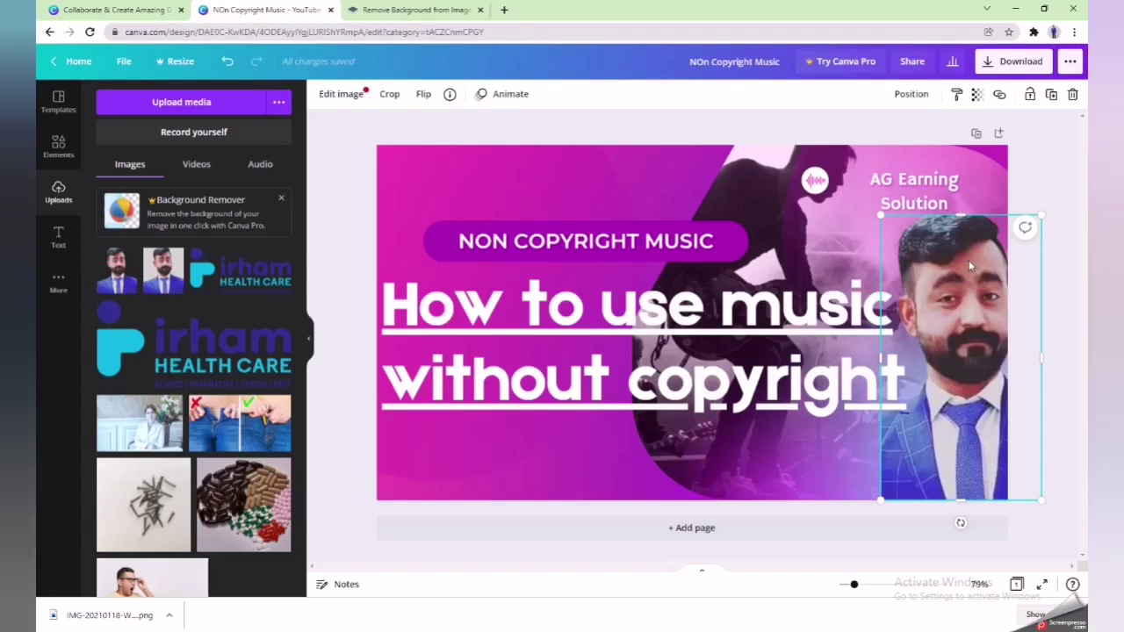
key("Delete")
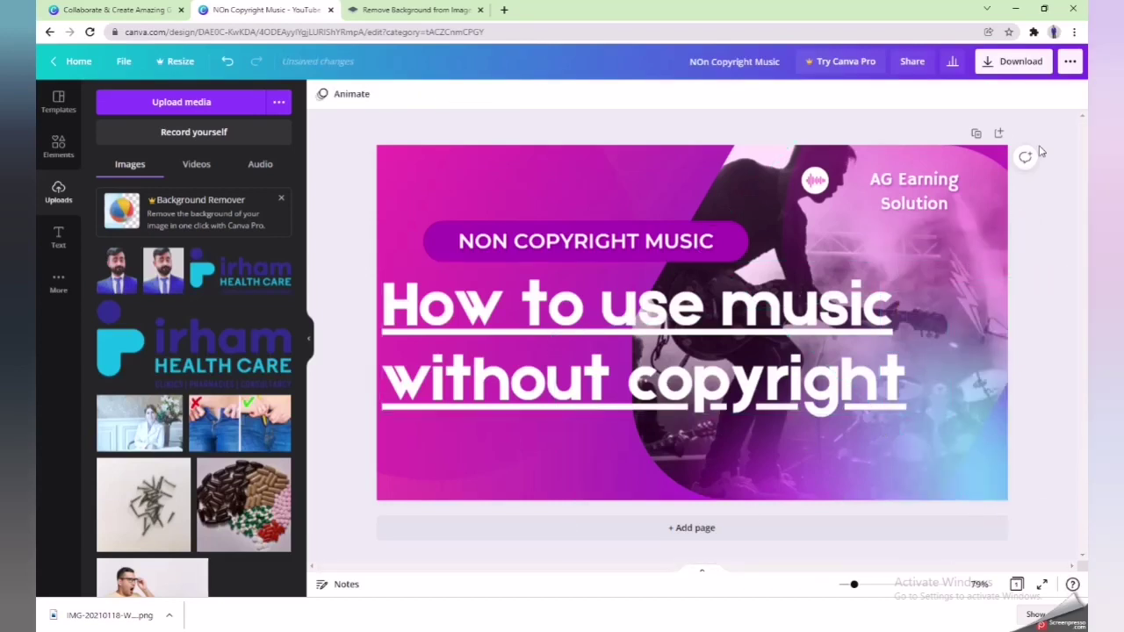
- Download the design as 'NOn Copyright Music.png' and open it from Chrome's download bar
left_click(1005, 69)
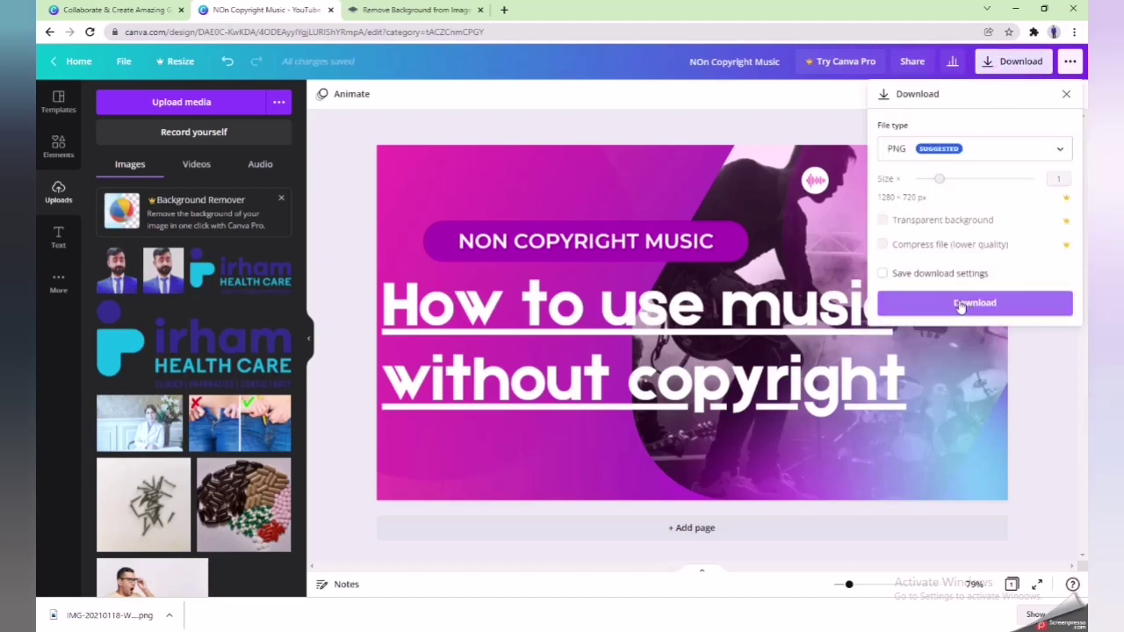
left_click(945, 303)
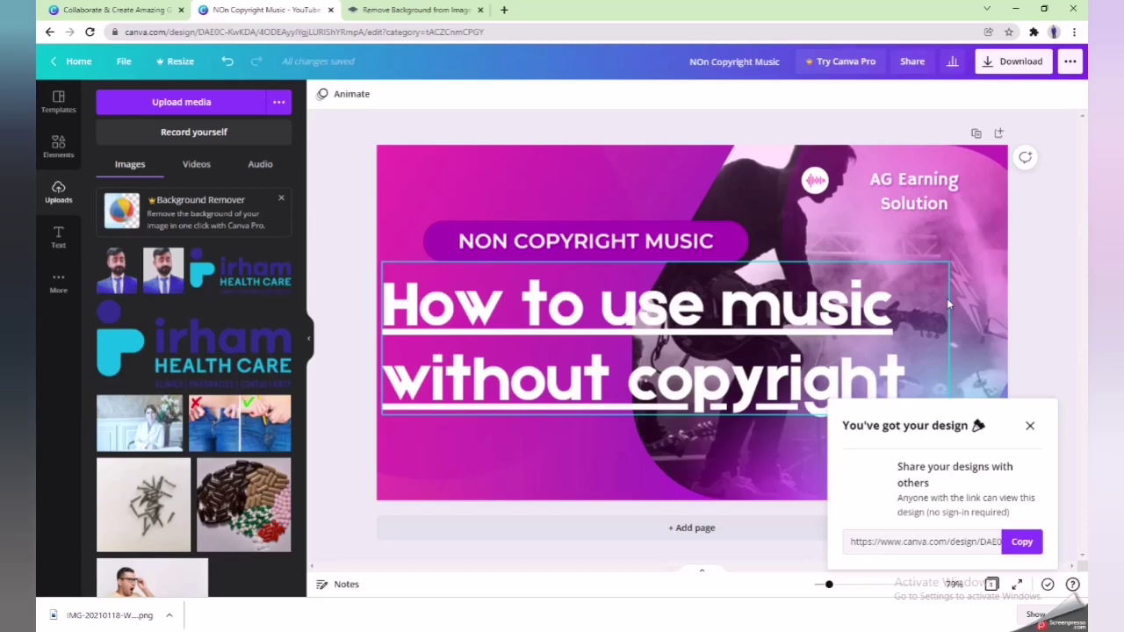
left_click(98, 614)
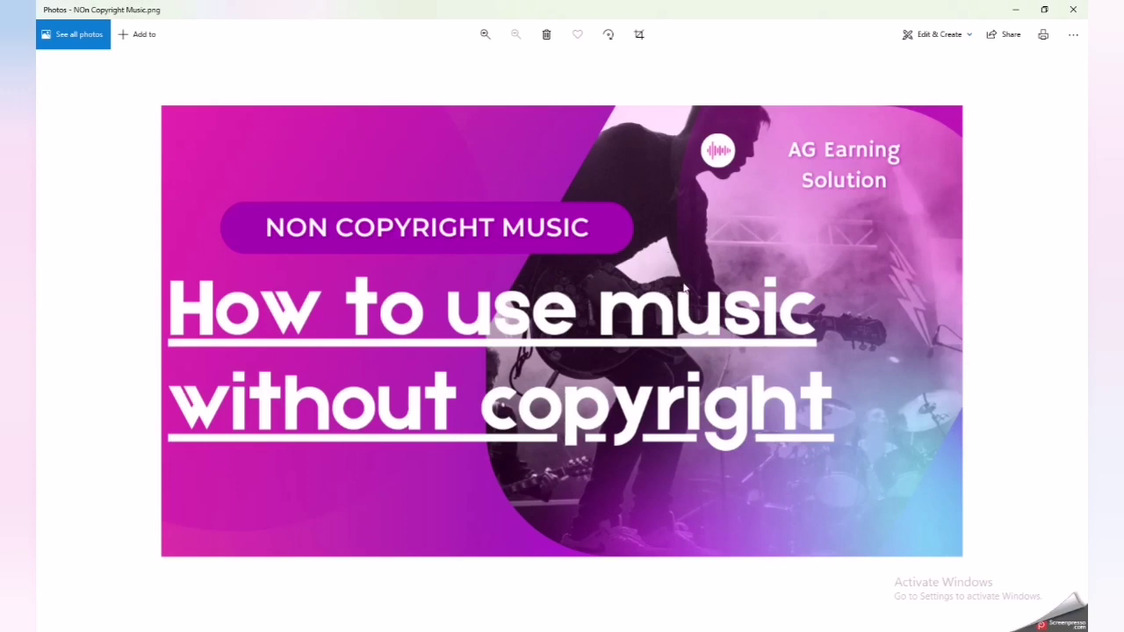
- Close the Photos preview and dismiss Canva's 'You've got your design' popup
left_click(1072, 9)
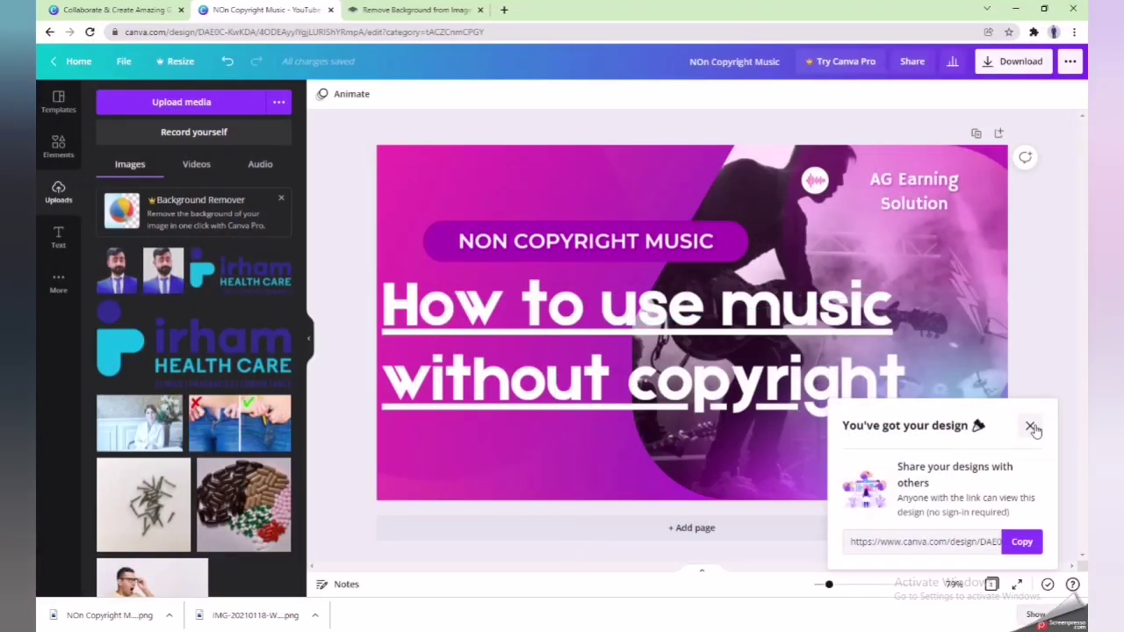
left_click(1030, 427)
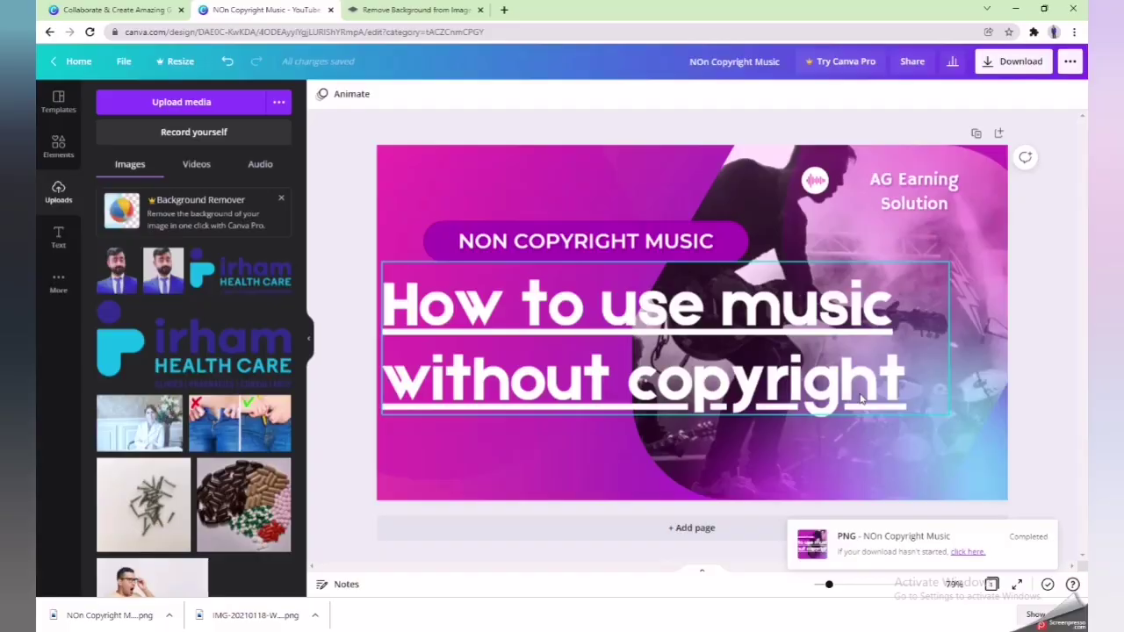